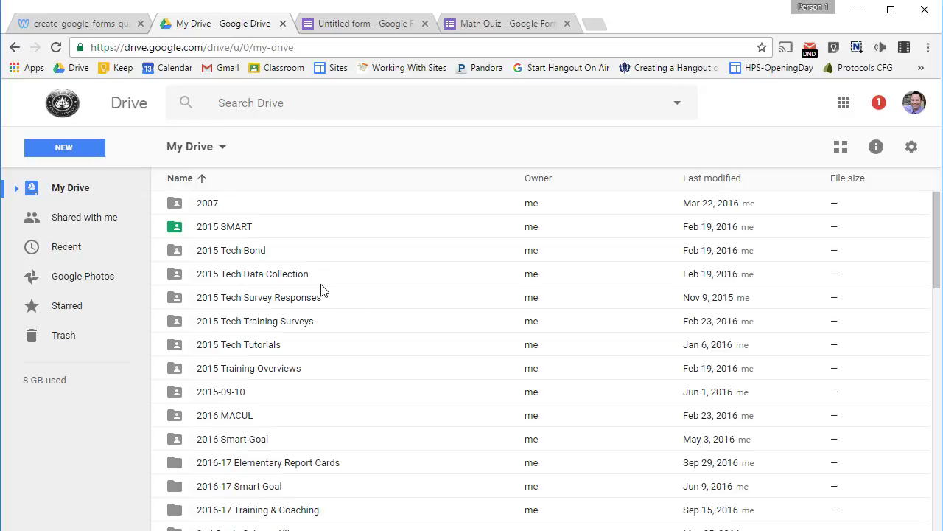
# Step: Create a new blank Google Form in My Drive
pyautogui.click(83, 147)
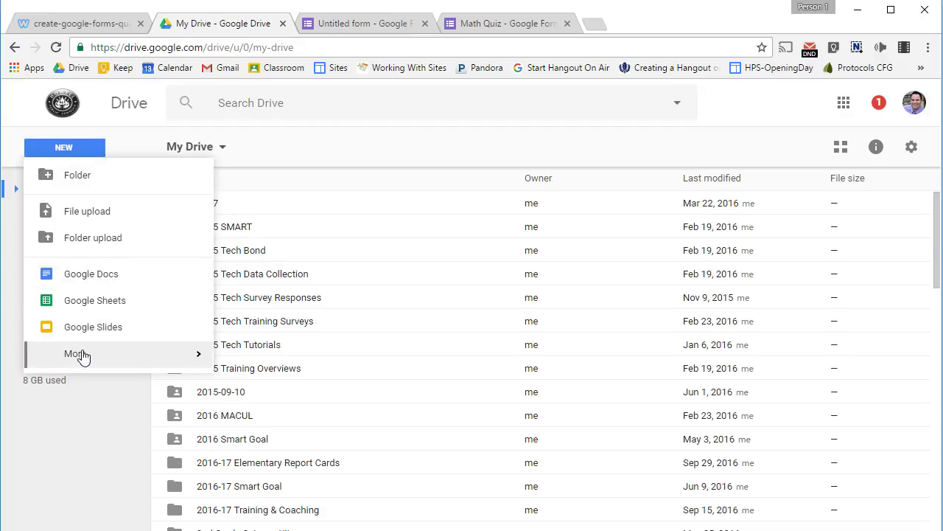
pyautogui.moveTo(74, 358)
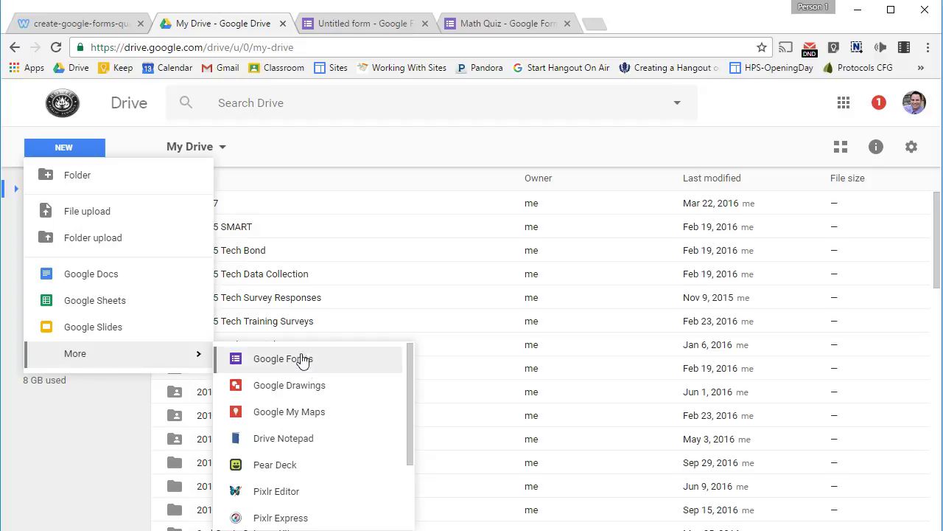
pyautogui.click(275, 361)
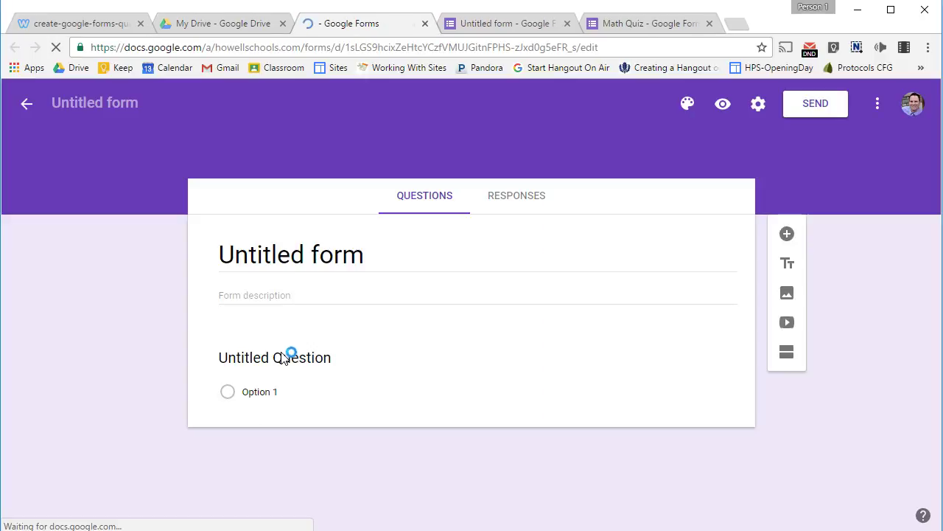
# Step: Turn the untitled first question into a required short answer question titled "Student Name:"
pyautogui.click(240, 405)
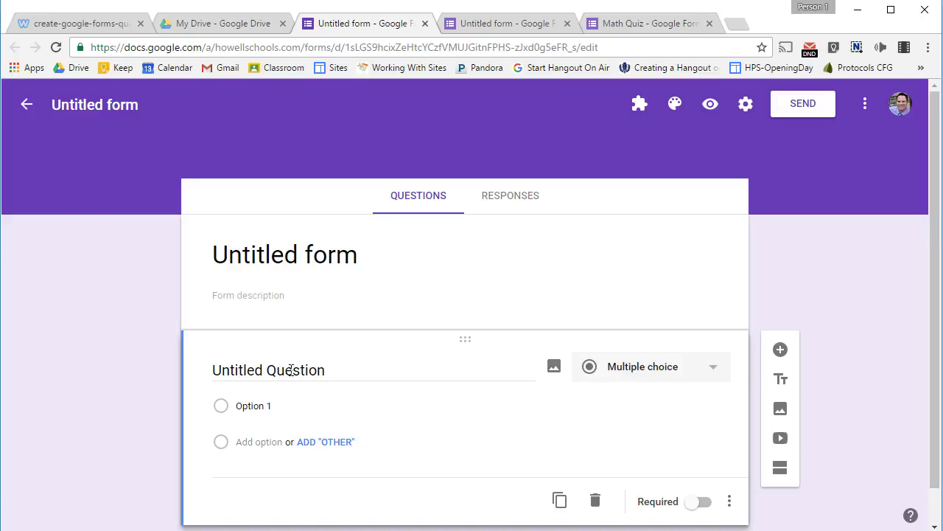
pyautogui.click(337, 372)
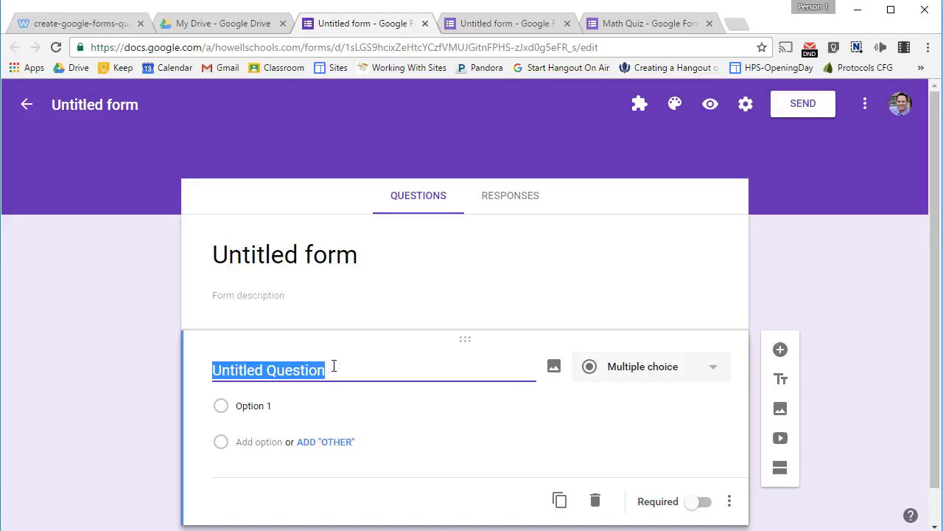
pyautogui.write('Student Name:')
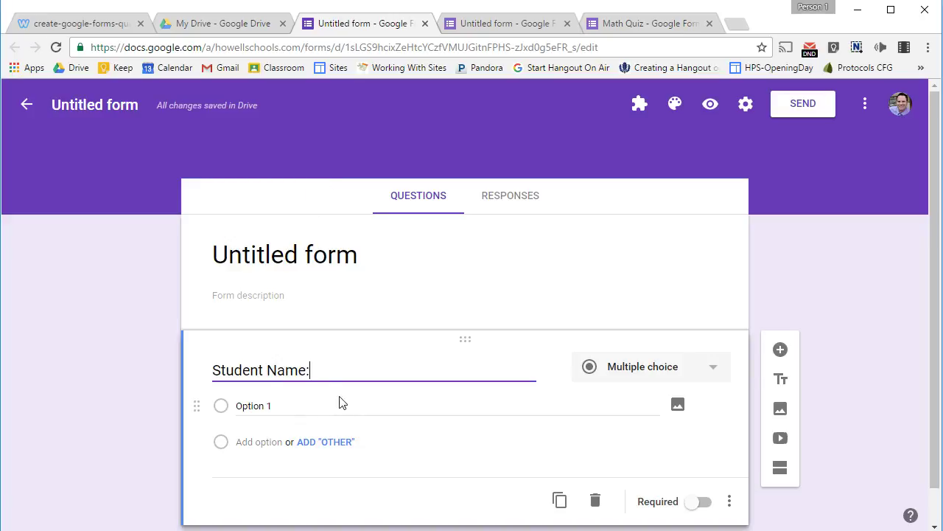
pyautogui.click(715, 373)
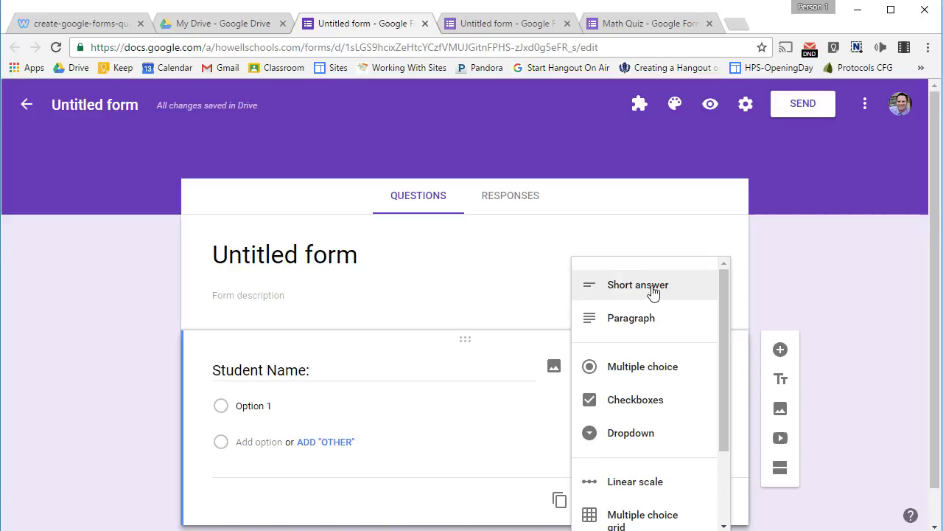
pyautogui.click(636, 287)
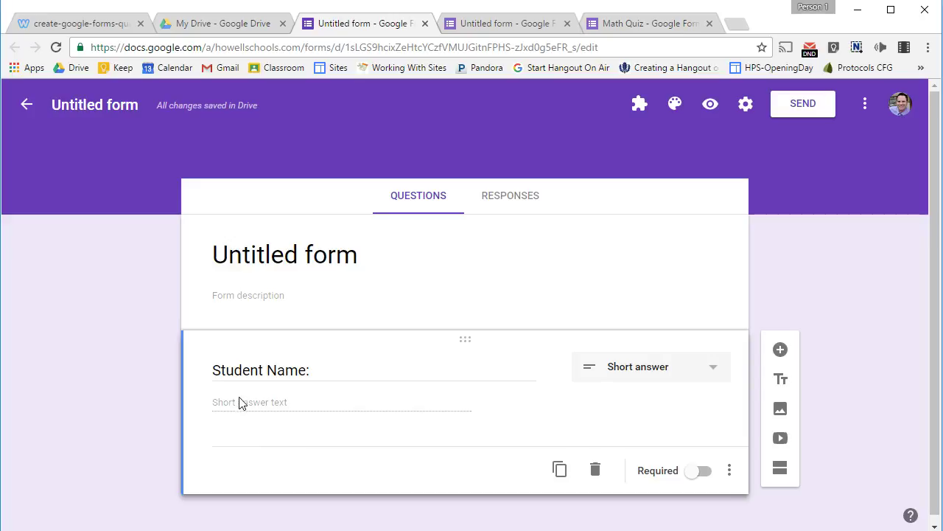
pyautogui.click(701, 480)
# Step: Add a multiple choice question reading "4+4=" below the student name, with 44 as its first answer option
pyautogui.click(783, 353)
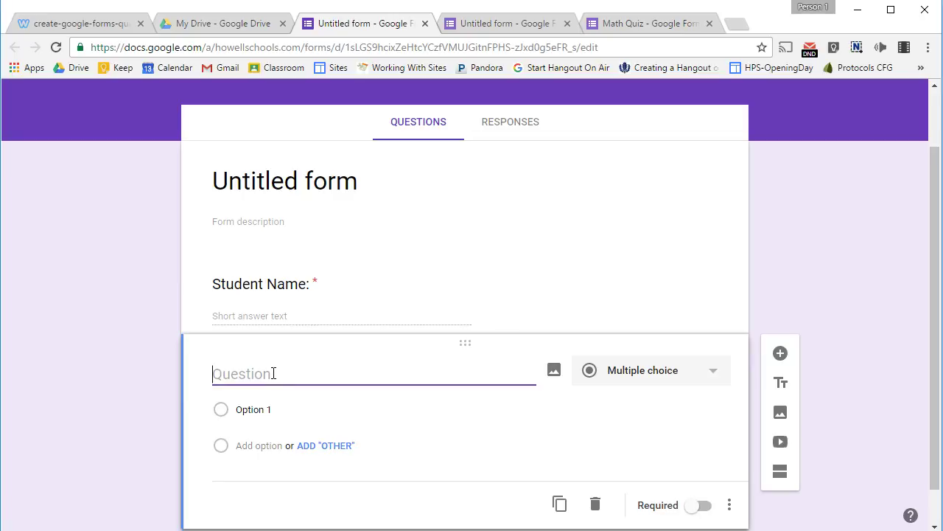
pyautogui.write('4+4=')
pyautogui.click(254, 408)
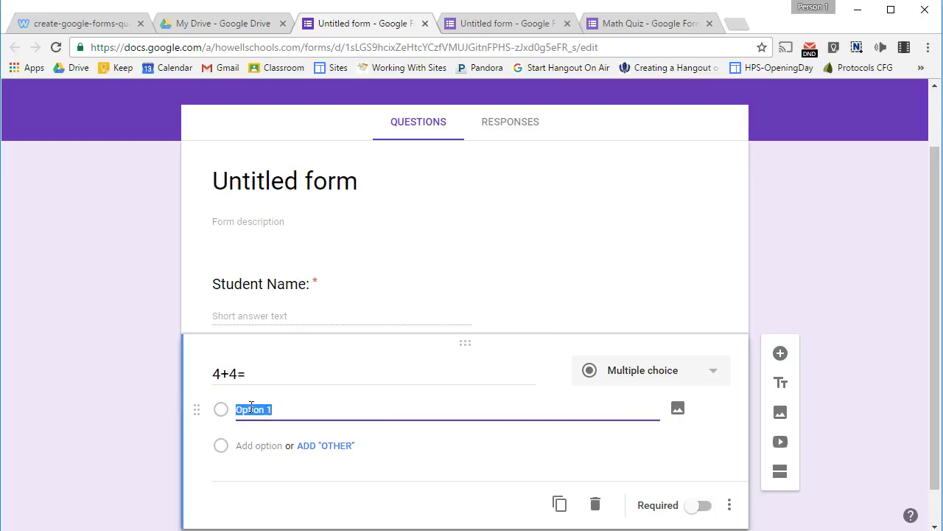
pyautogui.write('4')
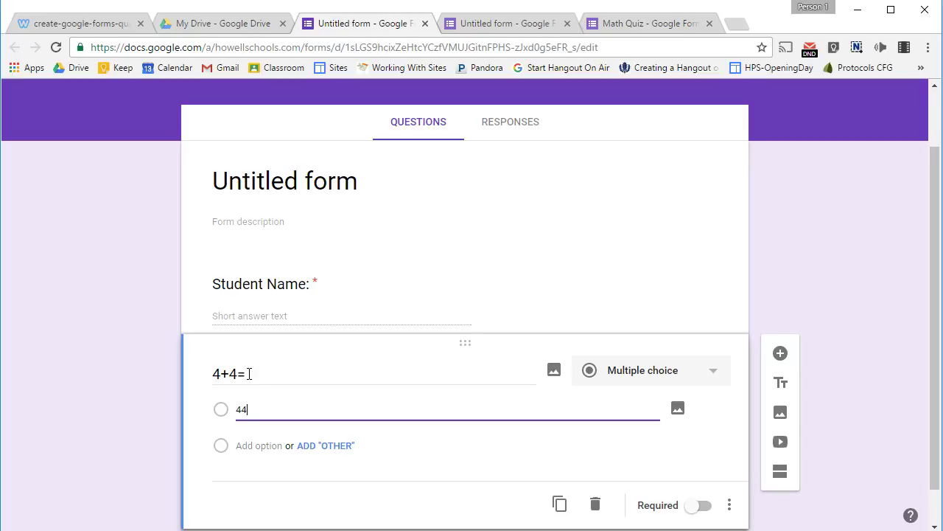
pyautogui.write('4')
pyautogui.press('Return')
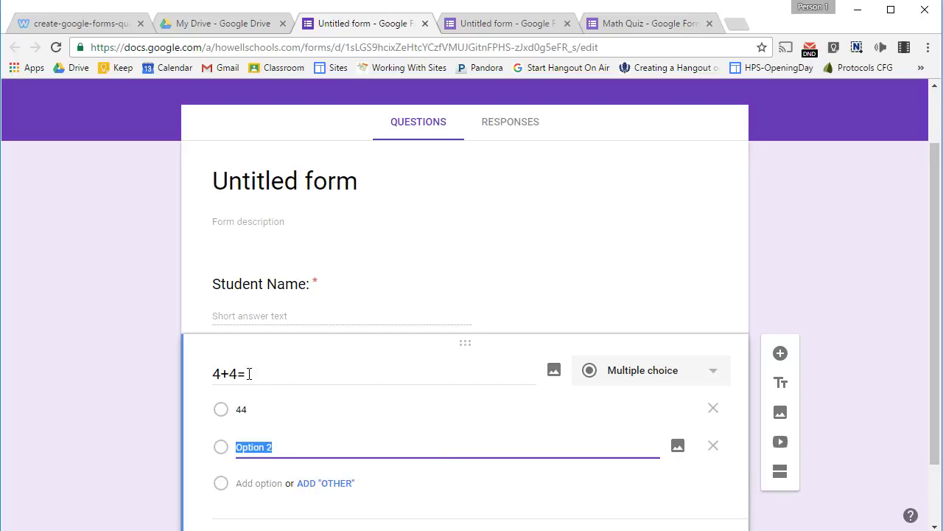
# Step: Add the answer options 12, 8 and 4 to the 4+4= question and make it required
pyautogui.write('12')
pyautogui.press('Return')
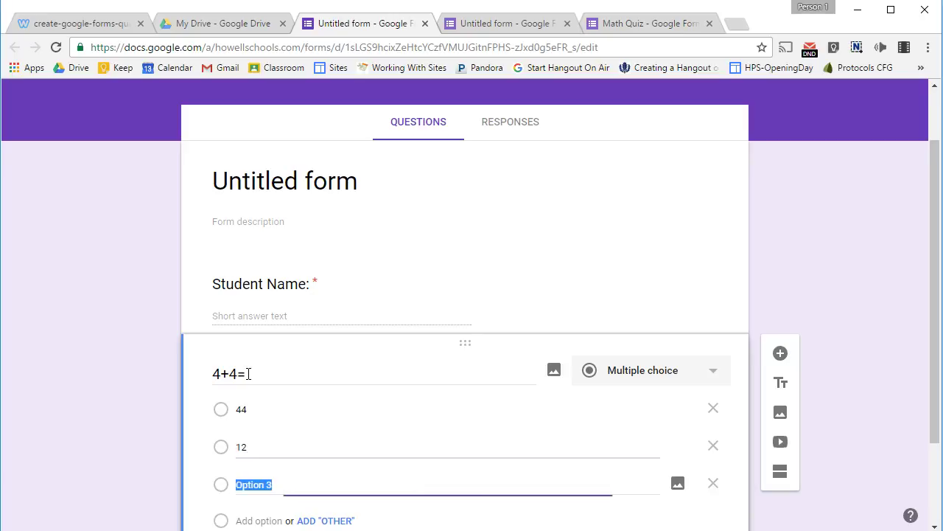
pyautogui.write('8')
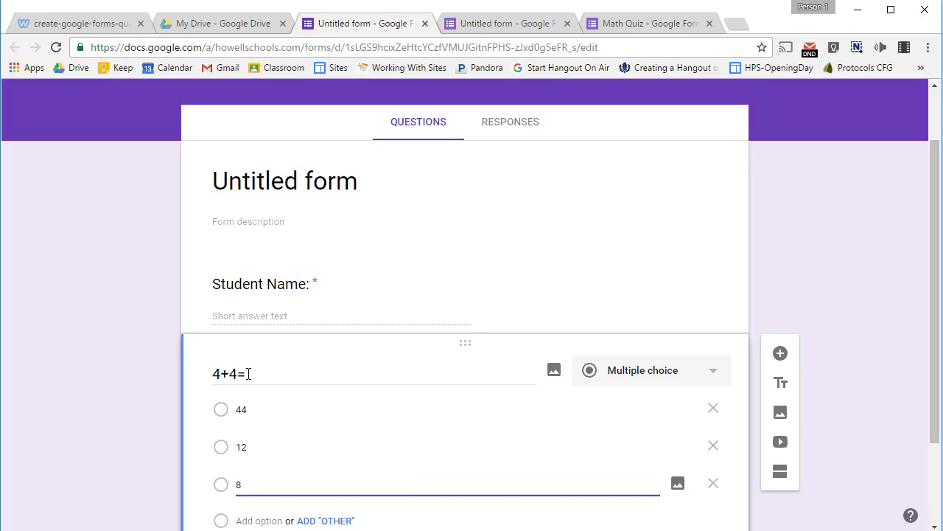
pyautogui.press('Return')
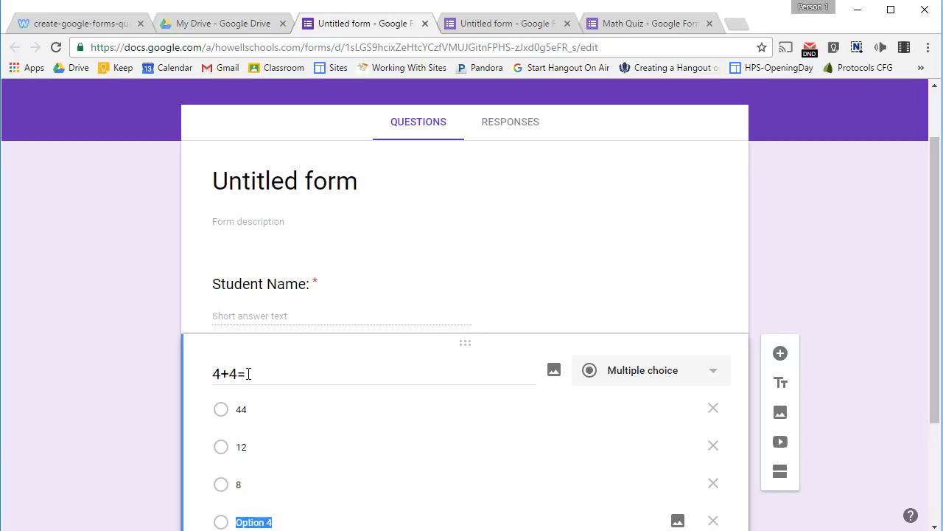
pyautogui.write('4')
pyautogui.scroll(-2, 594, 204)
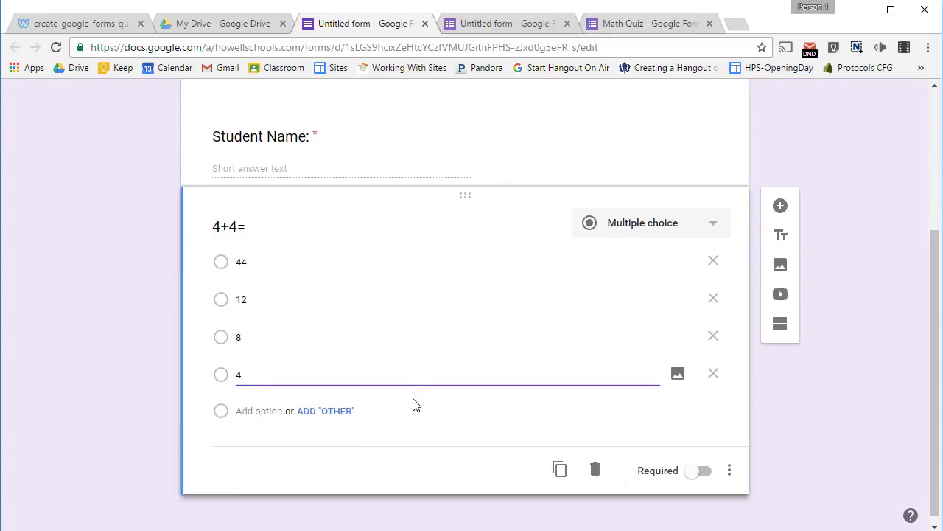
pyautogui.click(703, 476)
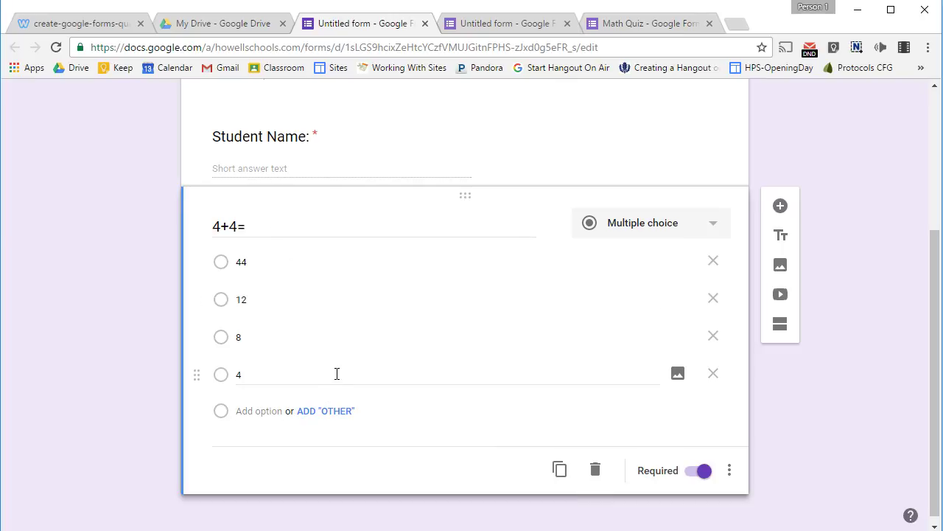
# Step: Add another blank question after 4+4= and look over the available question types without changing the type
pyautogui.click(784, 209)
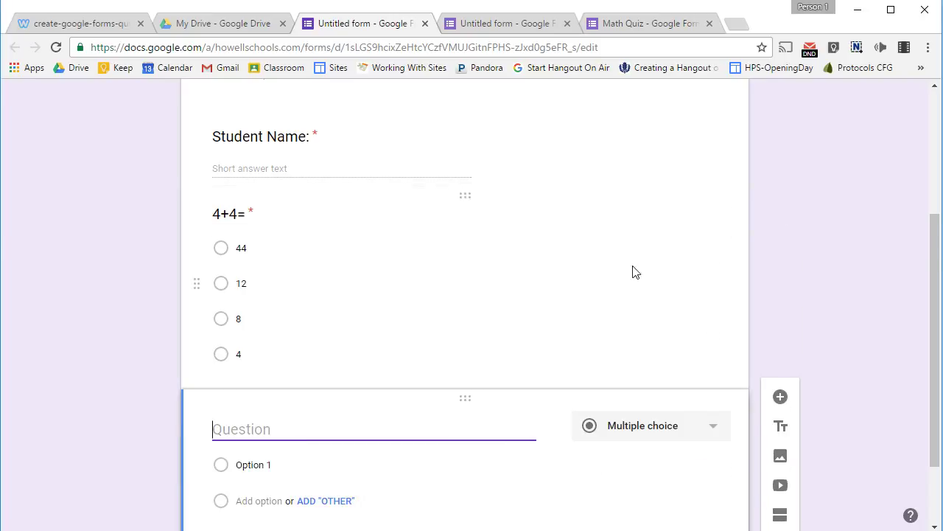
pyautogui.scroll(-1, 255, 482)
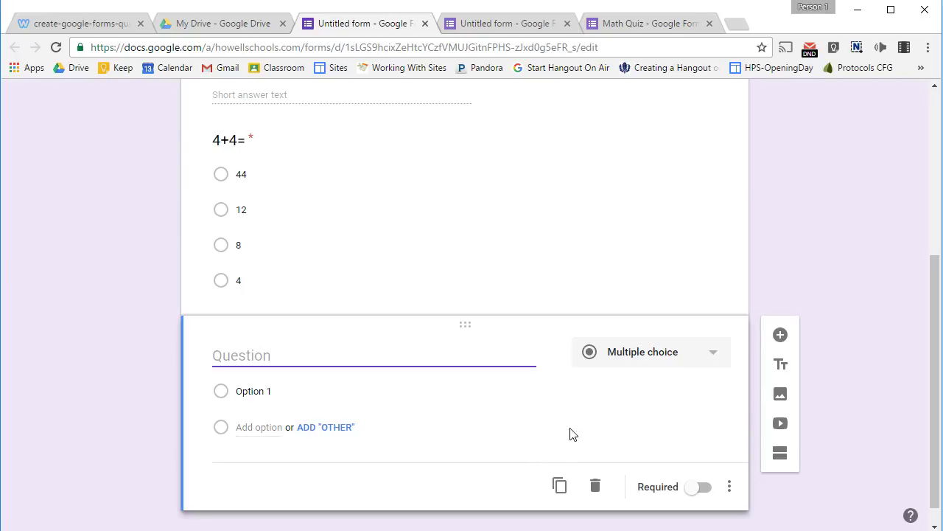
pyautogui.click(714, 359)
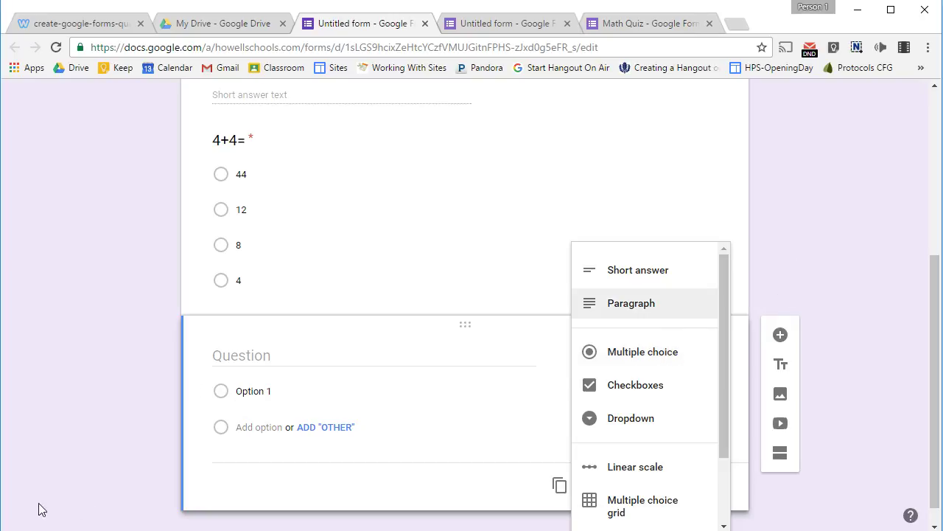
pyautogui.click(801, 276)
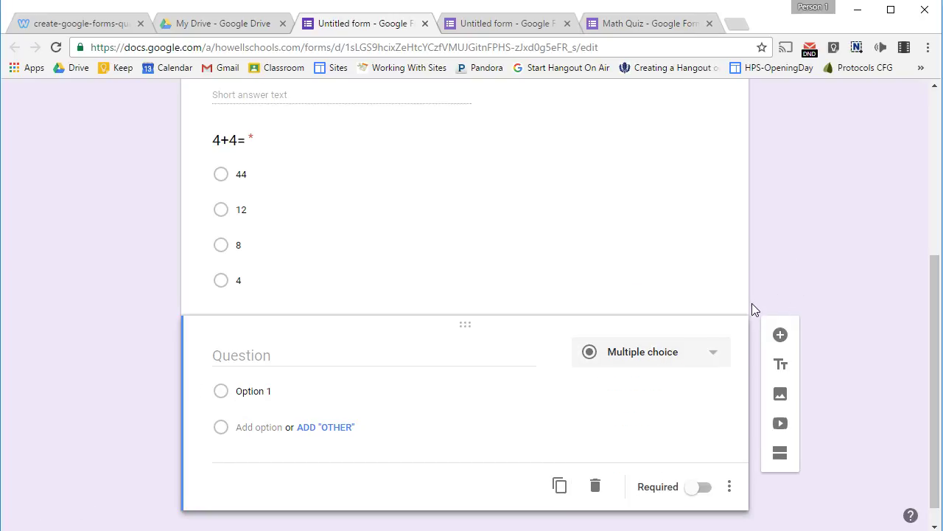
# Step: Title the form "Math Quiz" and apply the same name to the form file
pyautogui.scroll(4, 752, 302)
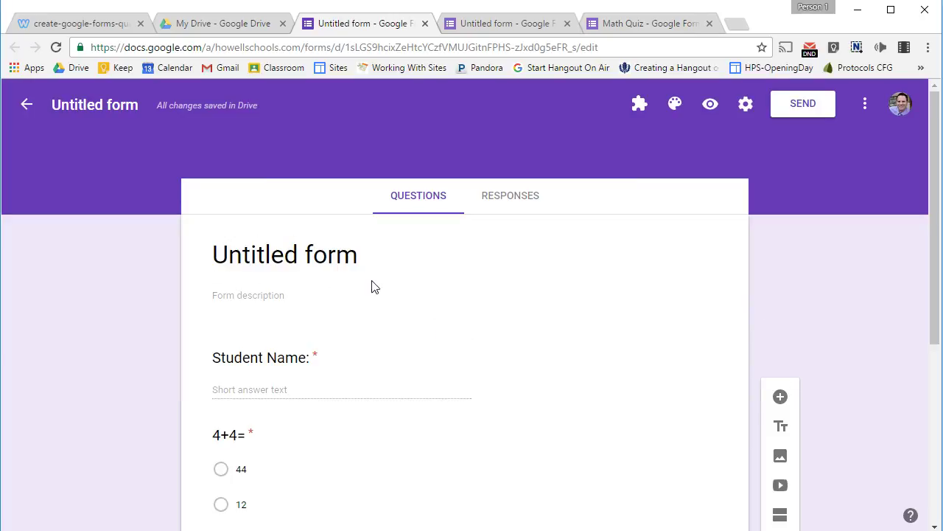
pyautogui.click(331, 255)
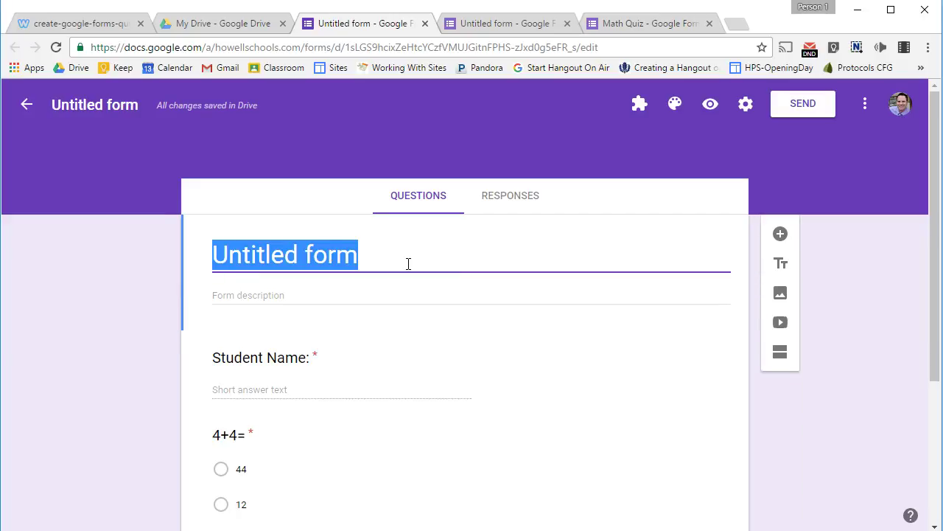
pyautogui.write('Math Quiz')
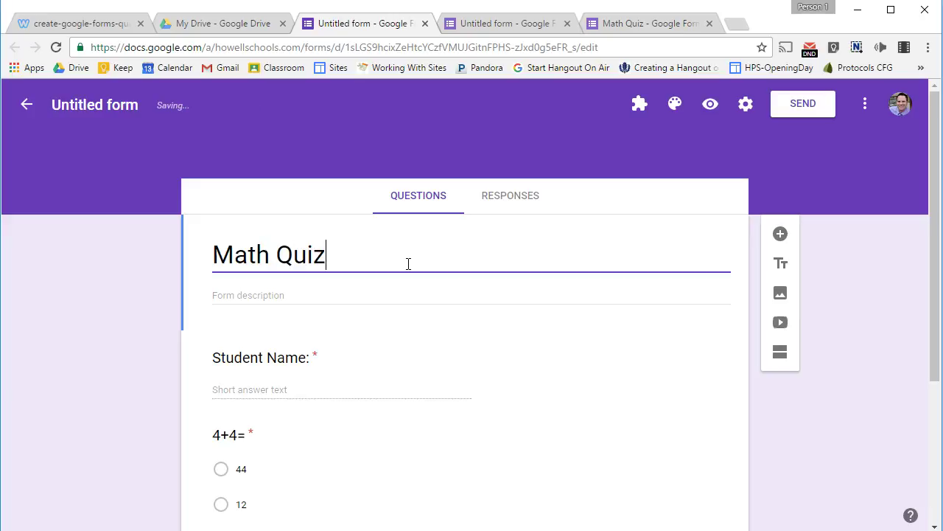
pyautogui.click(804, 404)
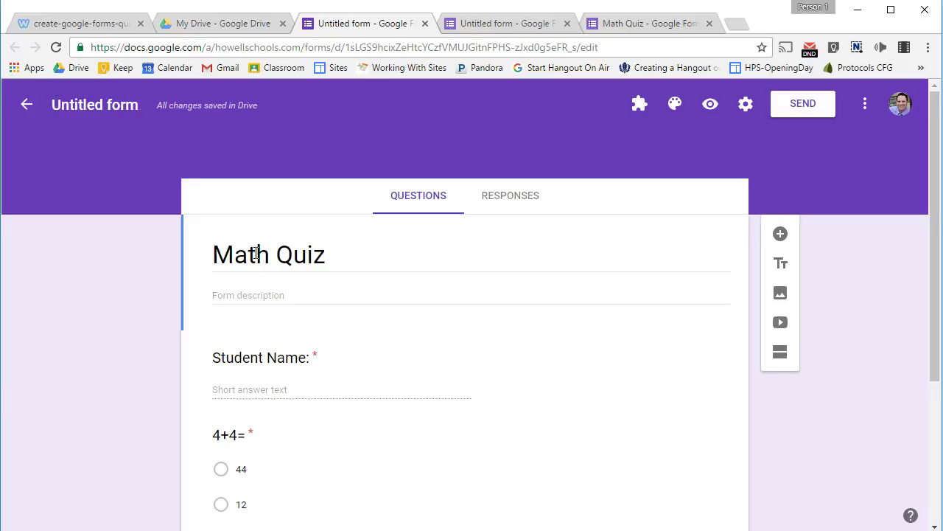
pyautogui.click(137, 106)
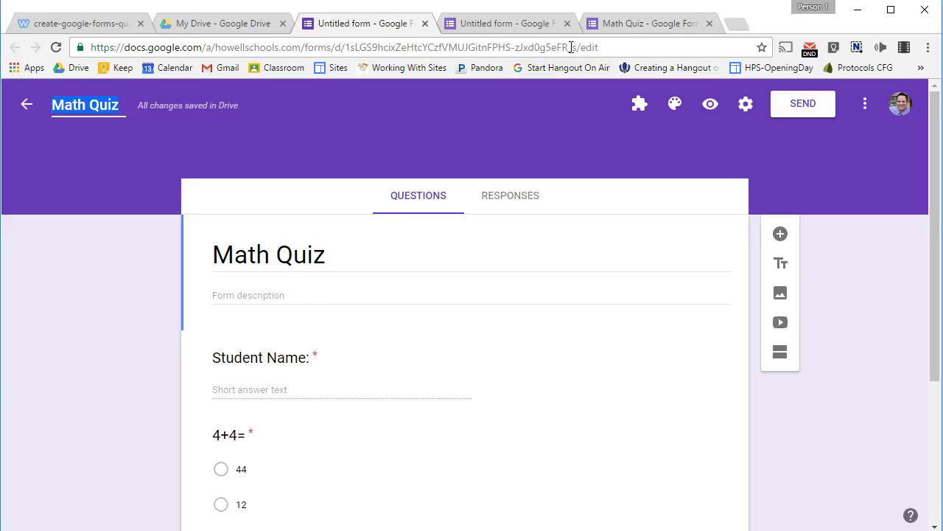
# Step: Switch to the other open form named Math Quiz and review its questions through to the end
pyautogui.click(633, 26)
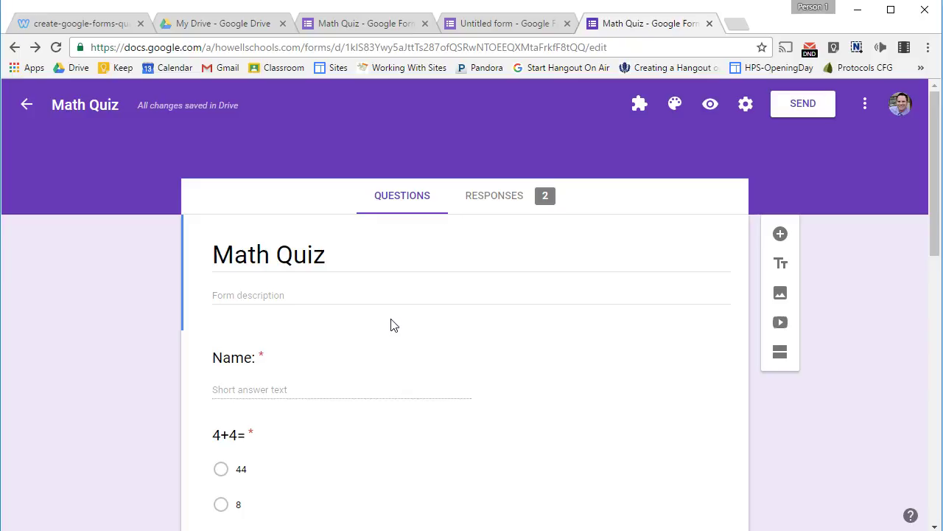
pyautogui.scroll(-9, 398, 305)
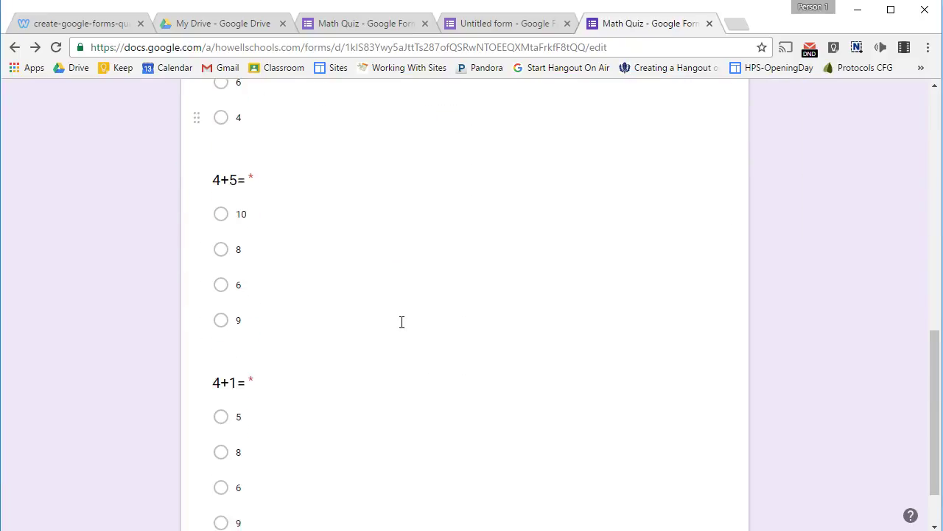
pyautogui.scroll(-2, 402, 322)
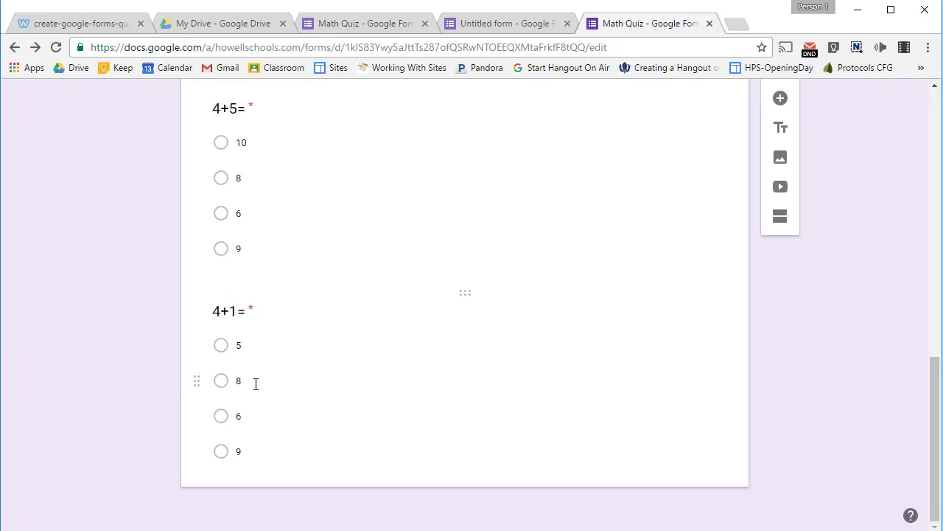
pyautogui.scroll(11, 253, 396)
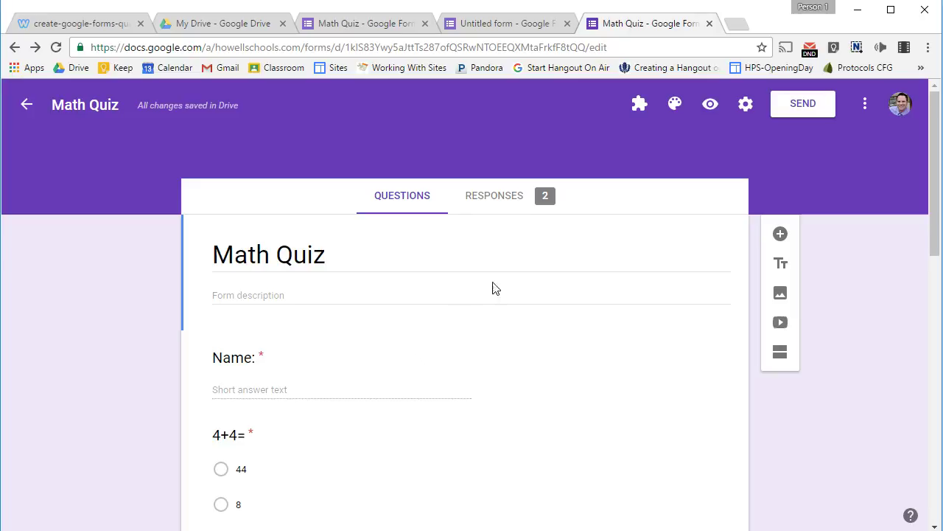
# Step: Enable email address collection and the limit of 1 response in the form's general settings, and save them
pyautogui.click(747, 107)
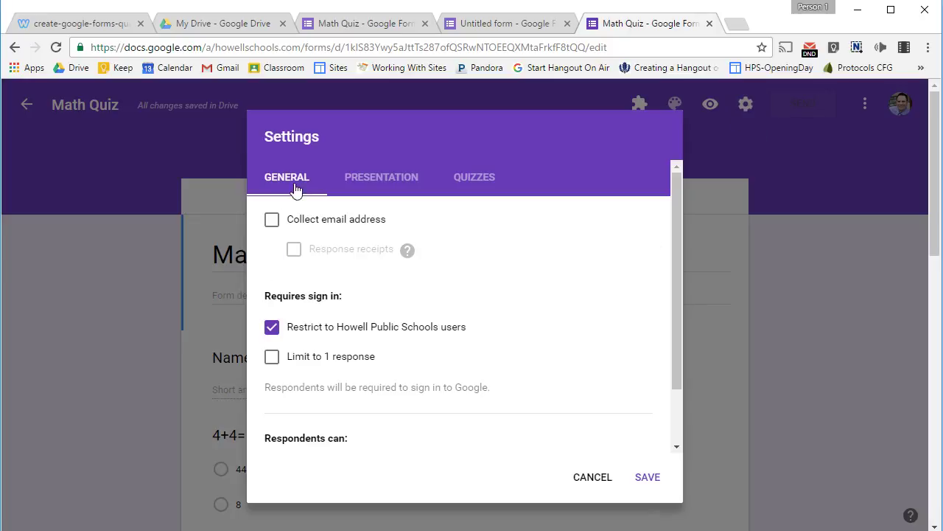
pyautogui.click(272, 219)
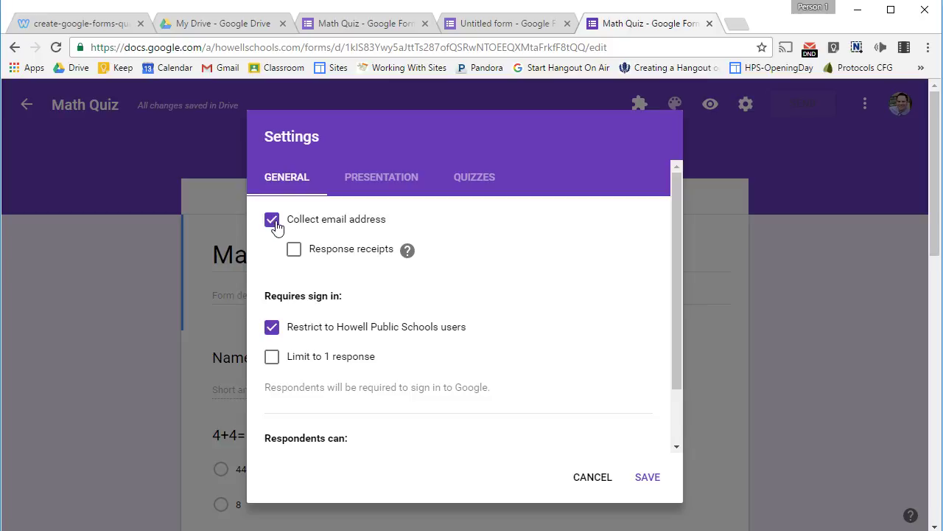
pyautogui.click(272, 221)
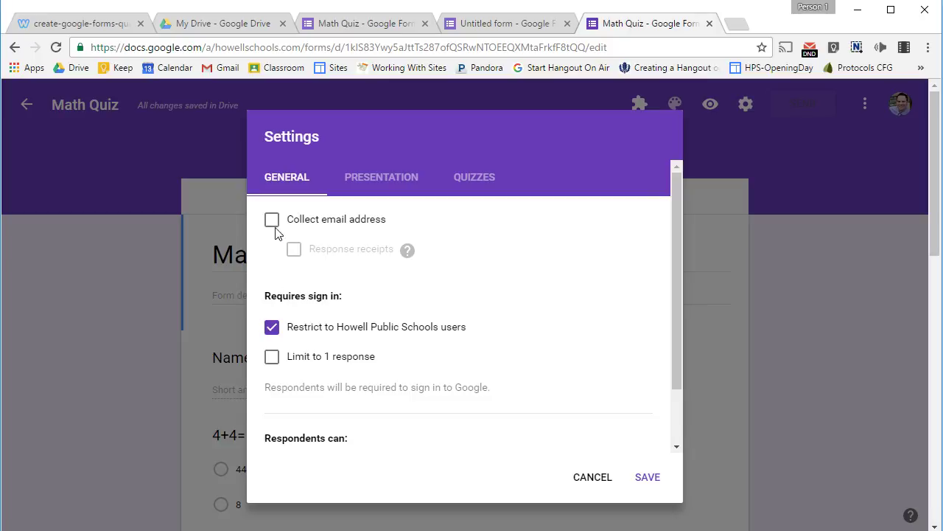
pyautogui.click(272, 223)
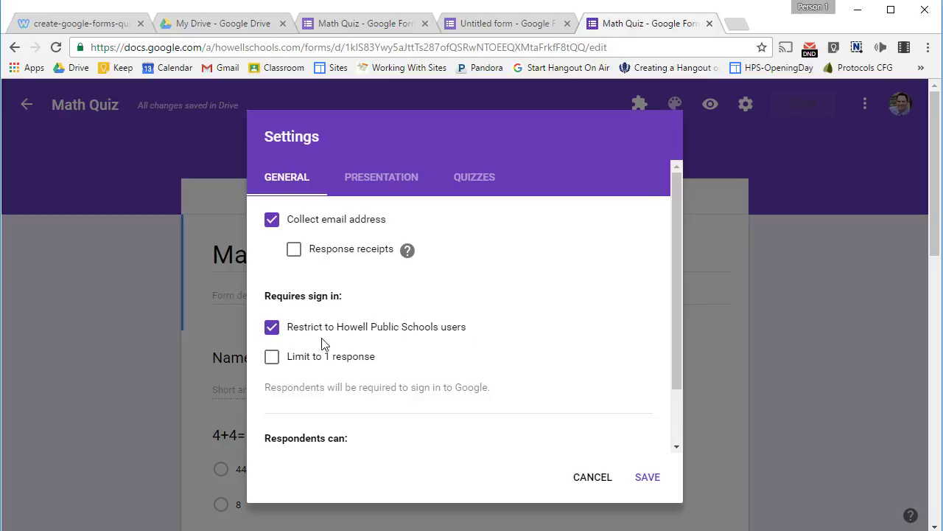
pyautogui.click(272, 357)
pyautogui.click(273, 359)
pyautogui.click(272, 358)
pyautogui.click(646, 481)
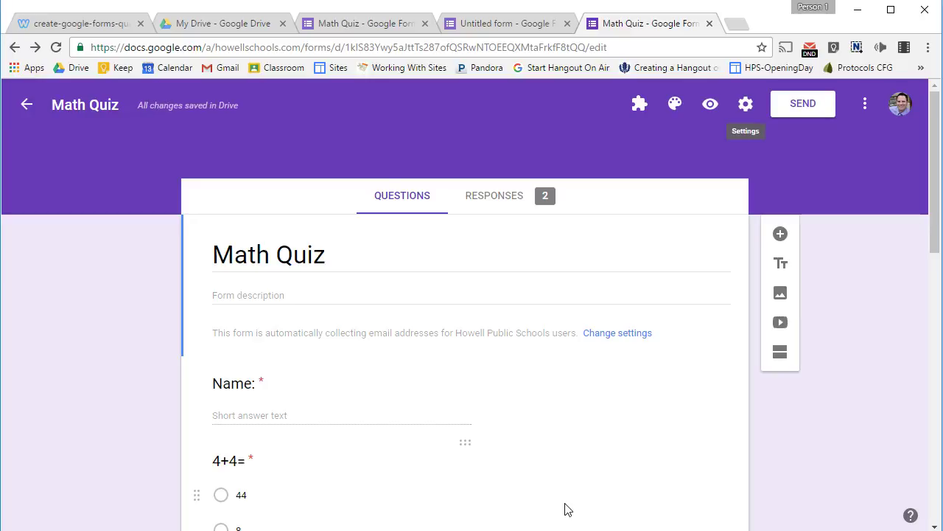
# Step: Turn the form into a quiz, keeping grades released immediately after each submission, and save the settings
pyautogui.click(746, 109)
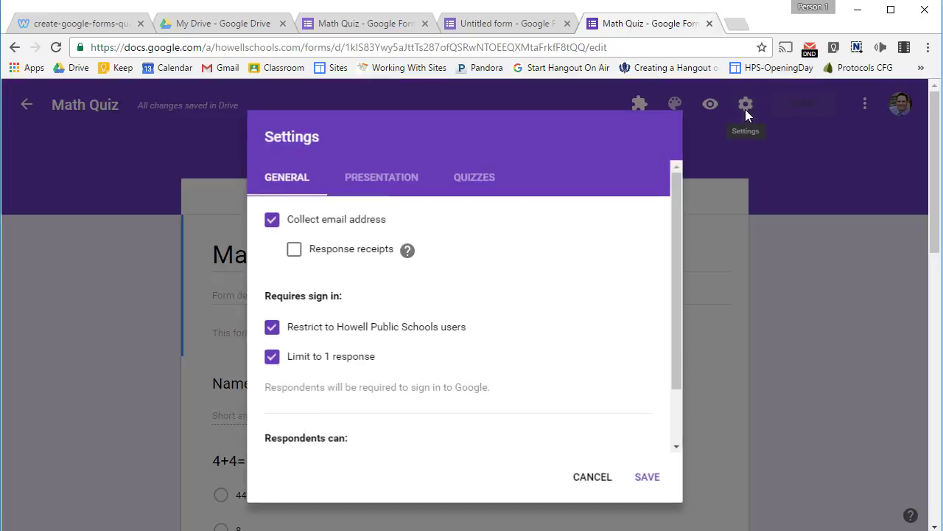
pyautogui.click(491, 191)
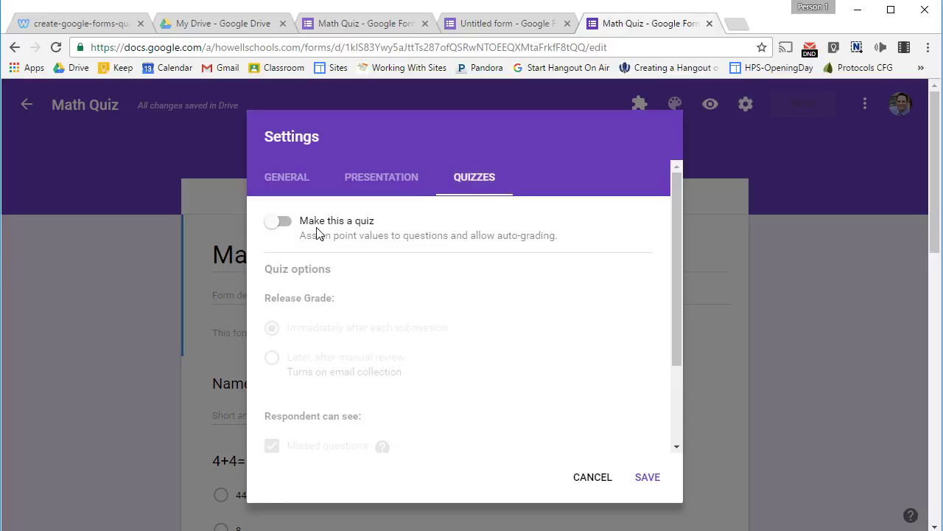
pyautogui.click(276, 228)
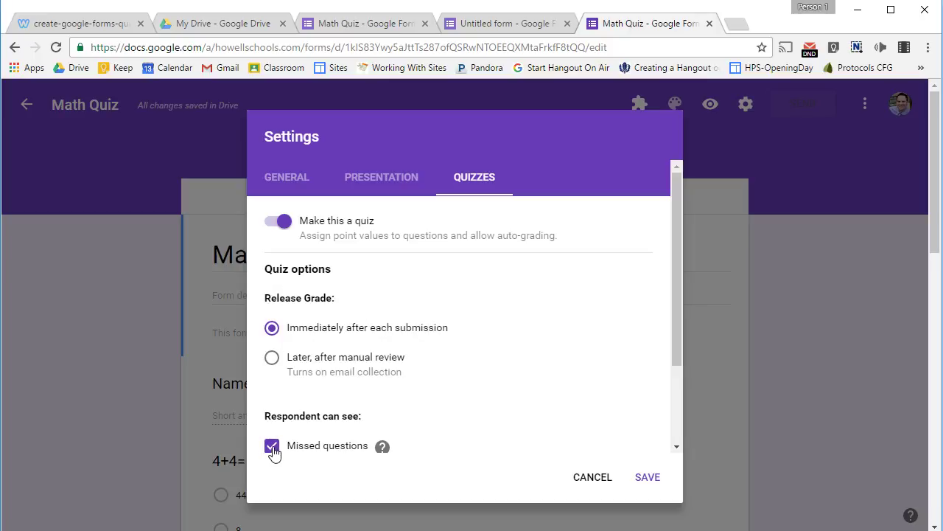
pyautogui.moveTo(384, 451)
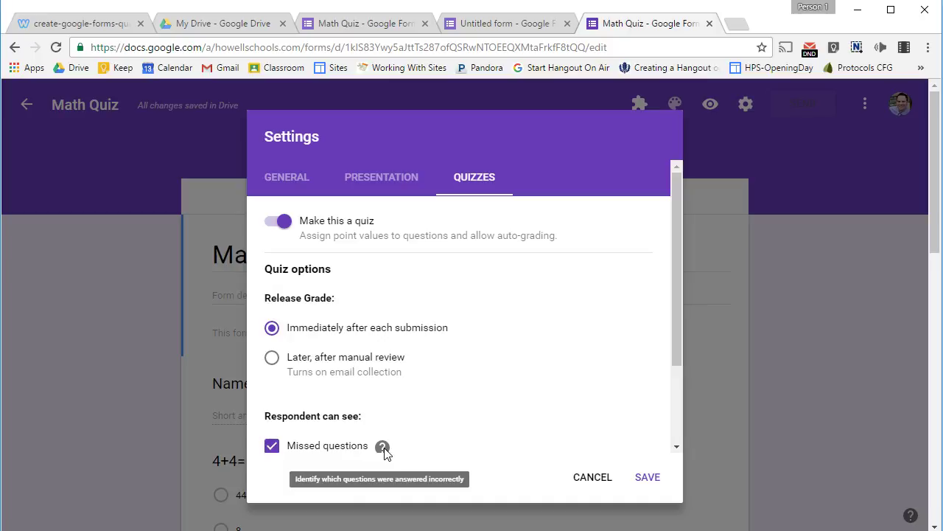
pyautogui.click(657, 481)
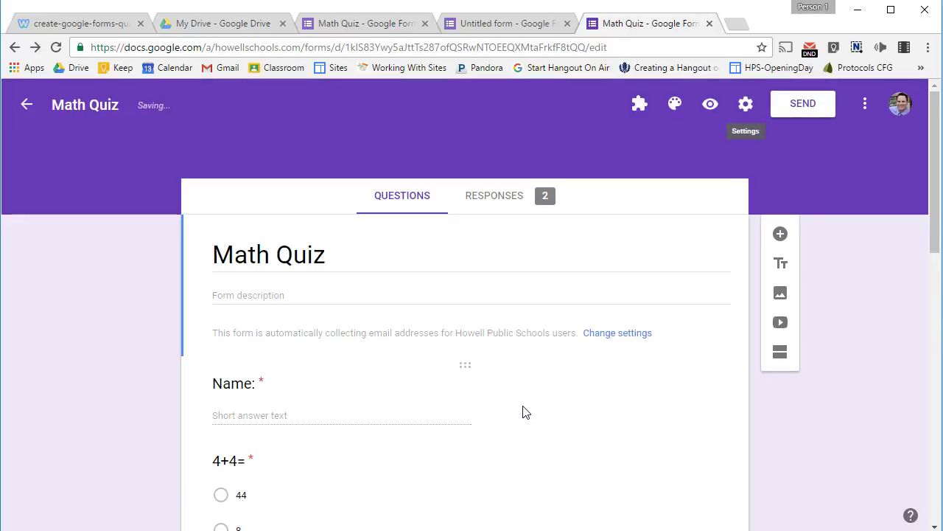
# Step: Set the answer key of question 4+4= to 8 as the correct answer, worth 1 point
pyautogui.scroll(-3, 525, 412)
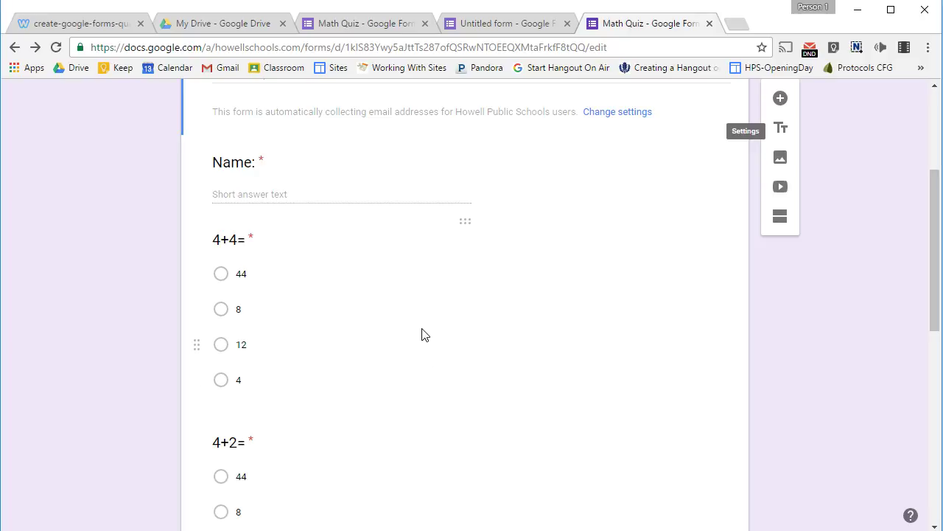
pyautogui.click(284, 271)
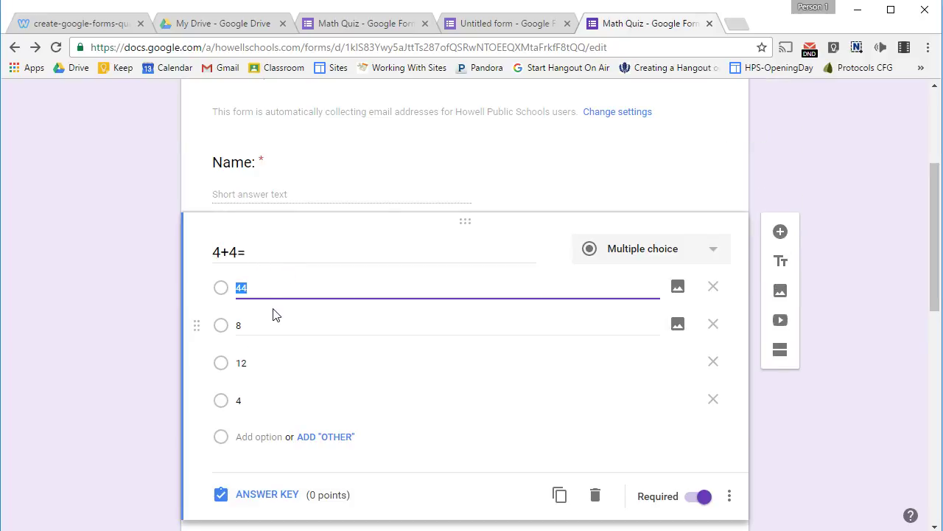
pyautogui.click(271, 495)
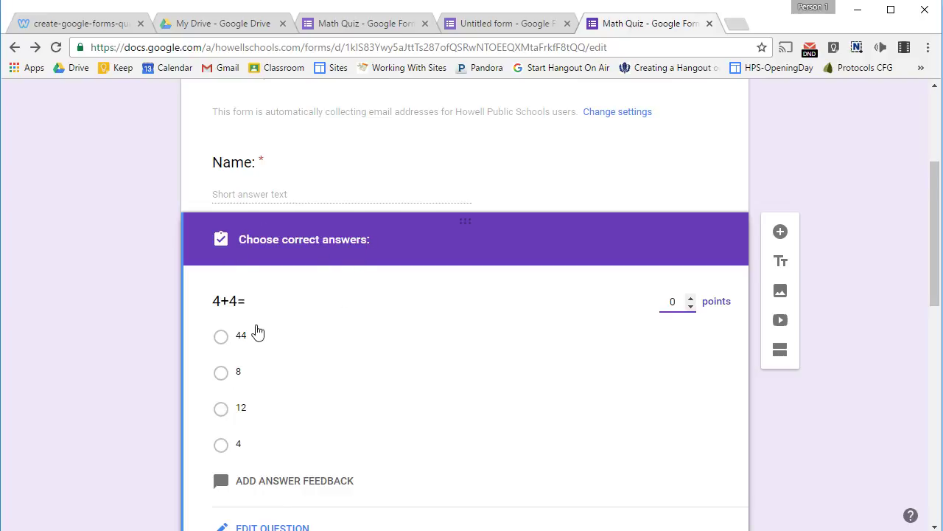
pyautogui.click(222, 374)
pyautogui.click(222, 410)
pyautogui.click(222, 410)
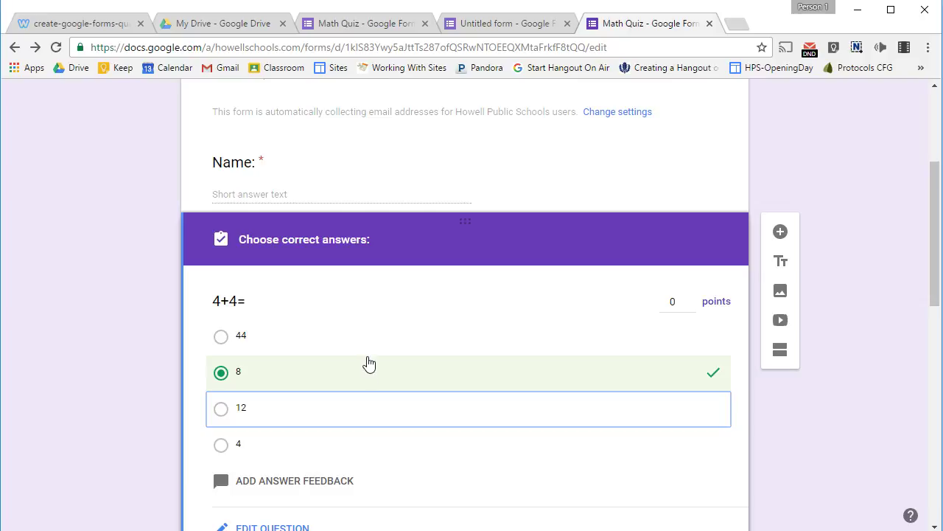
pyautogui.click(223, 410)
pyautogui.click(221, 444)
pyautogui.click(221, 444)
pyautogui.click(219, 410)
pyautogui.click(691, 298)
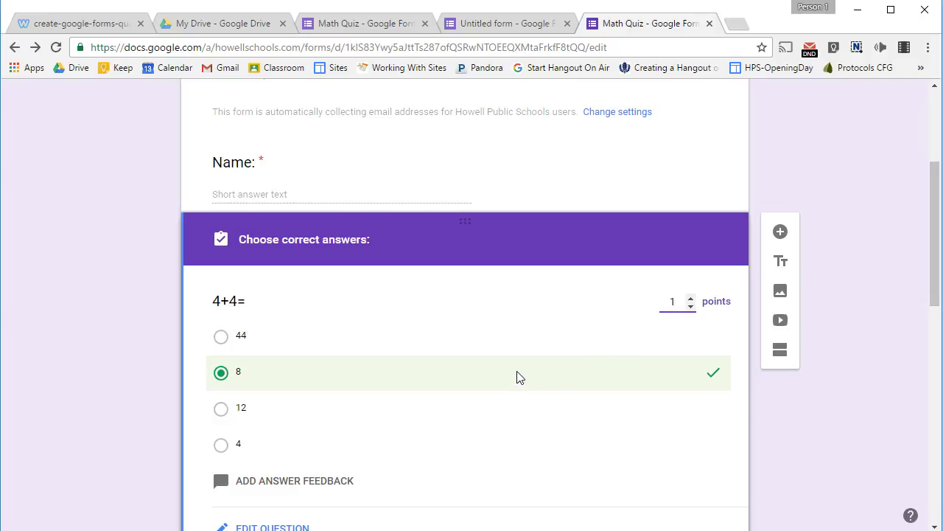
# Step: Examine the feedback options for incorrect and correct answers to 4+4=, including the link fields, and leave without saving
pyautogui.scroll(-2, 384, 431)
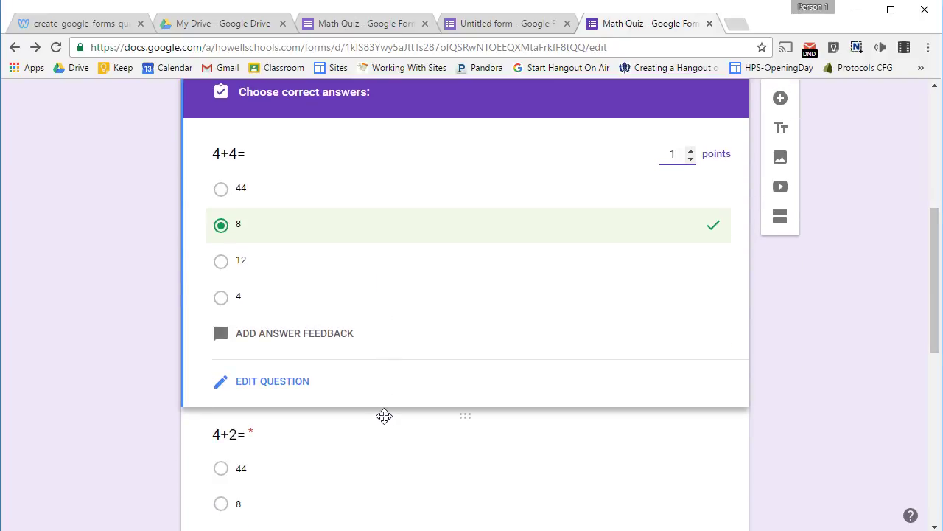
pyautogui.scroll(1, 388, 417)
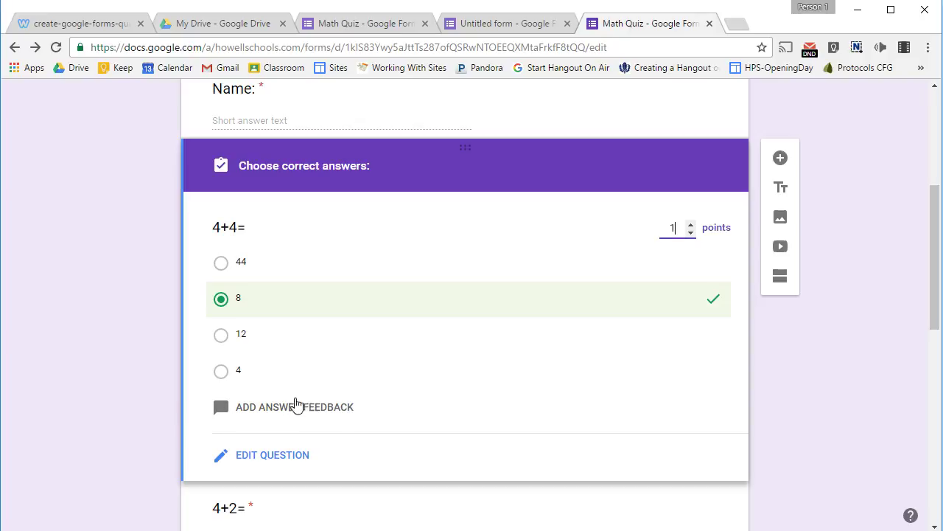
pyautogui.click(280, 410)
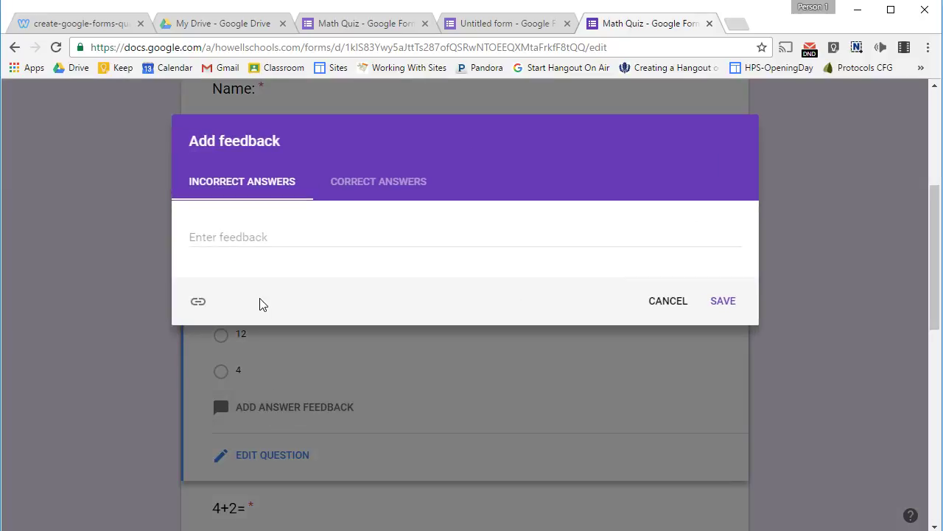
pyautogui.click(234, 237)
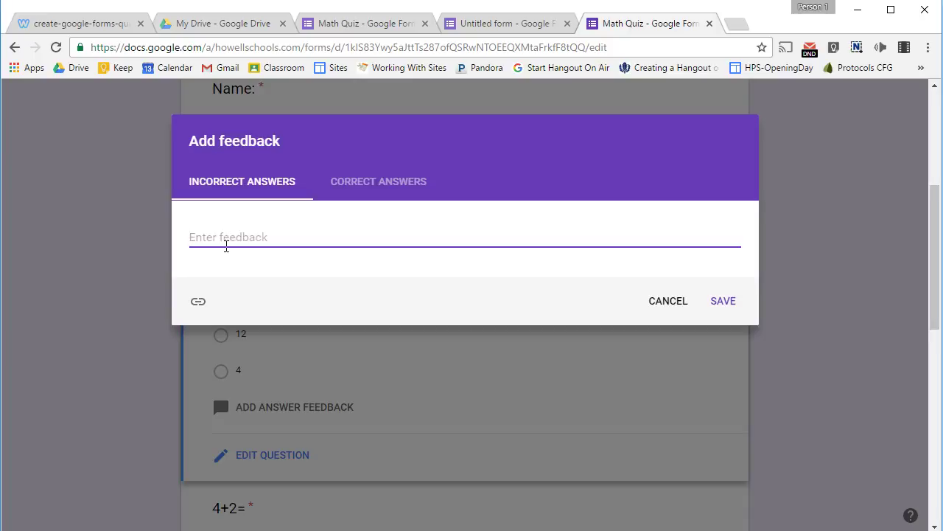
pyautogui.click(366, 192)
pyautogui.click(254, 237)
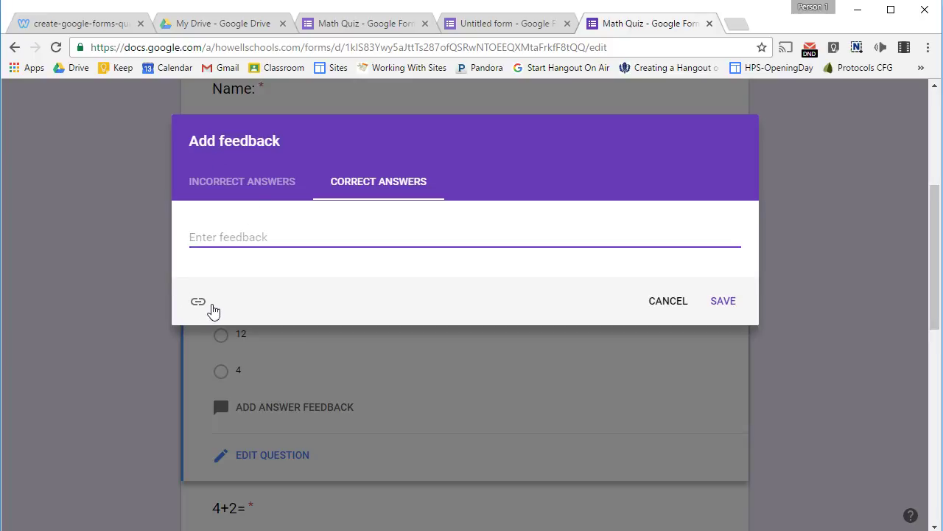
pyautogui.click(198, 304)
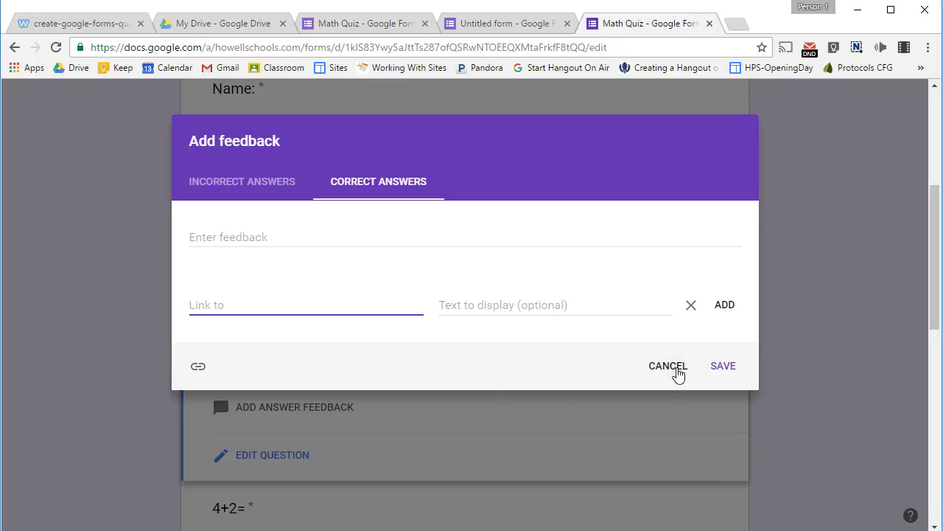
pyautogui.click(673, 369)
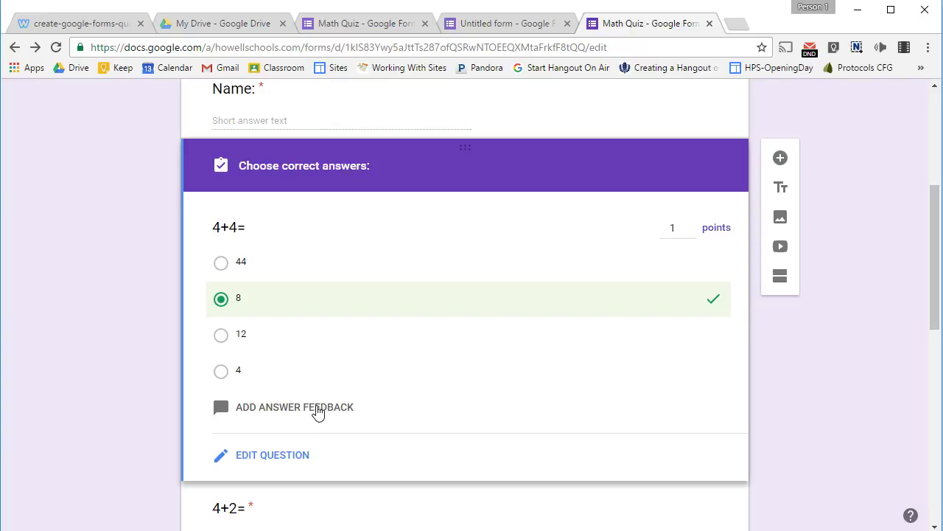
# Step: Set the answer key of question 4+2= to 6 as the correct answer, worth 1 point
pyautogui.scroll(-3, 322, 414)
pyautogui.click(328, 356)
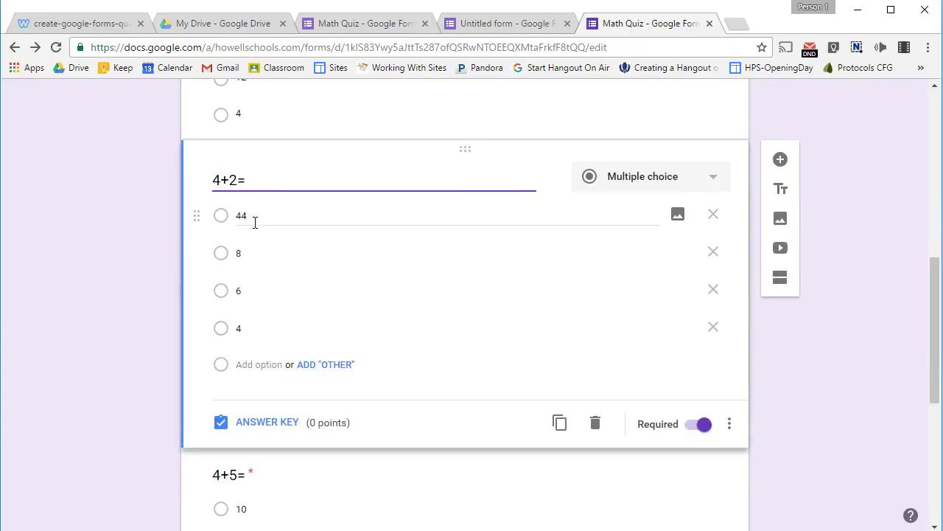
pyautogui.click(221, 291)
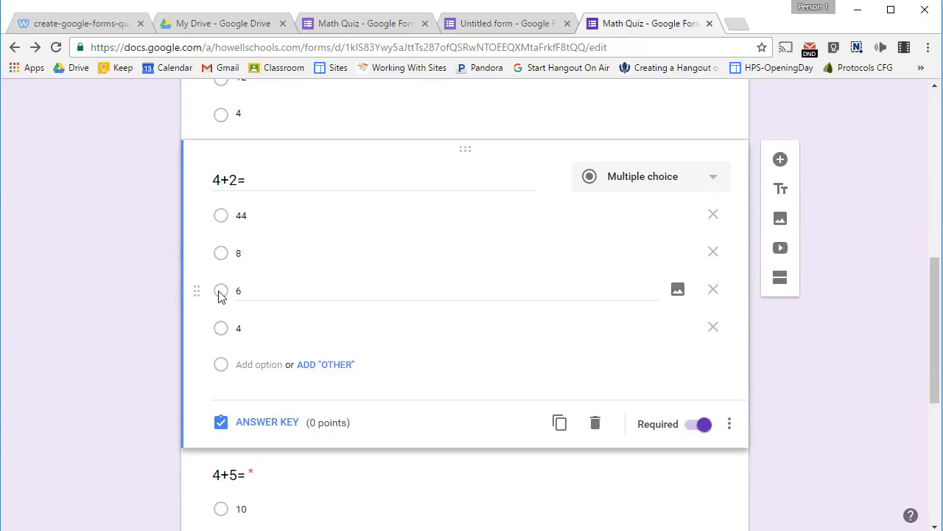
pyautogui.click(261, 424)
pyautogui.click(221, 337)
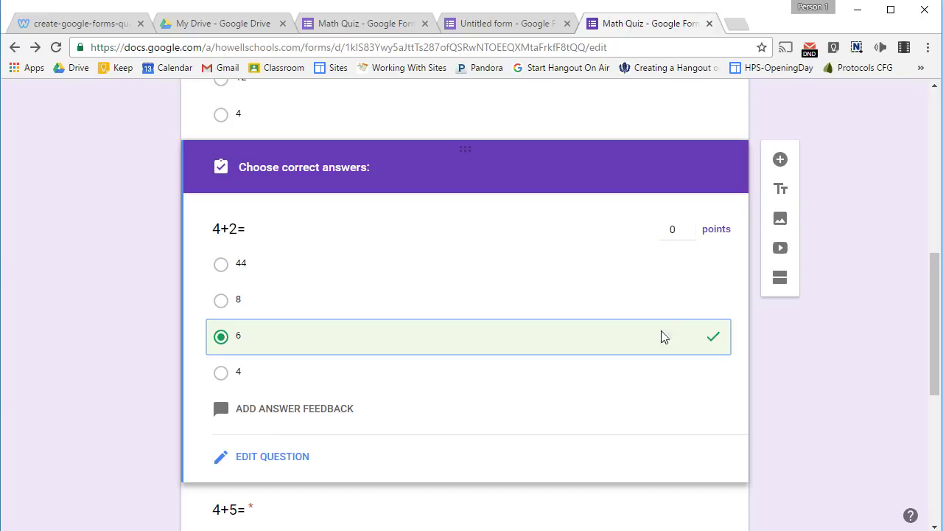
pyautogui.click(689, 225)
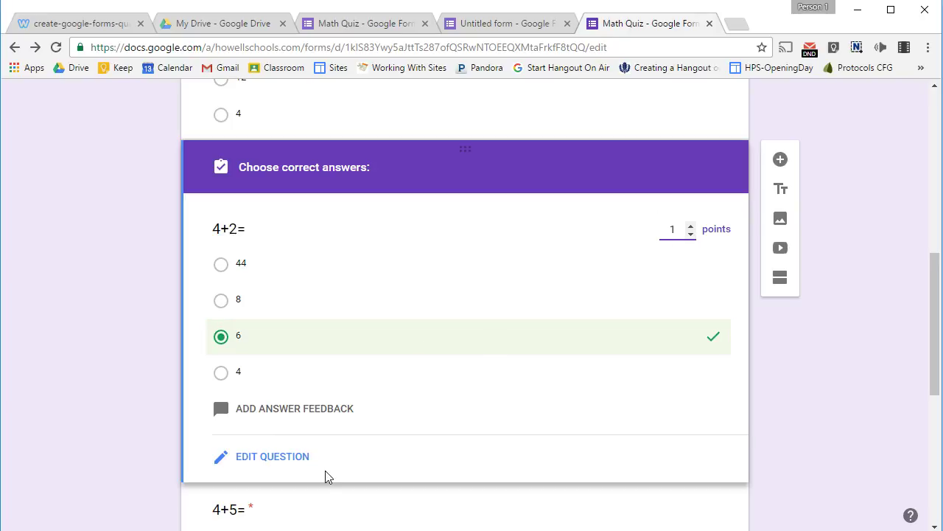
# Step: Set the answer key of question 4+5= to 9 as the correct answer, worth 1 point
pyautogui.scroll(-3, 325, 471)
pyautogui.click(335, 402)
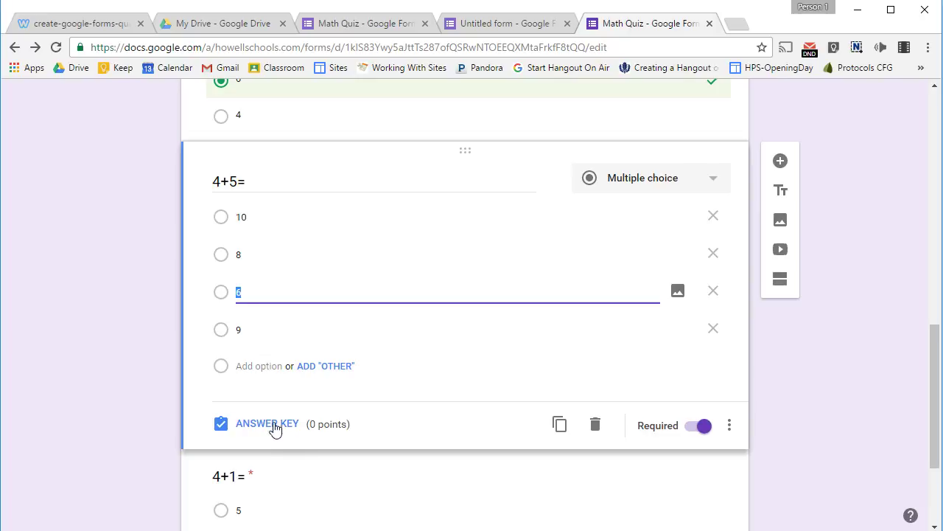
pyautogui.click(274, 425)
pyautogui.click(221, 373)
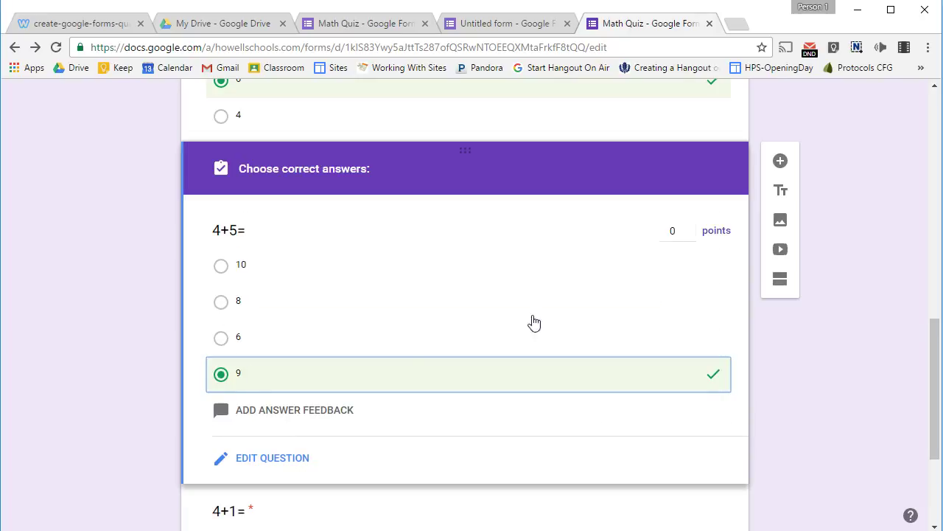
pyautogui.click(690, 226)
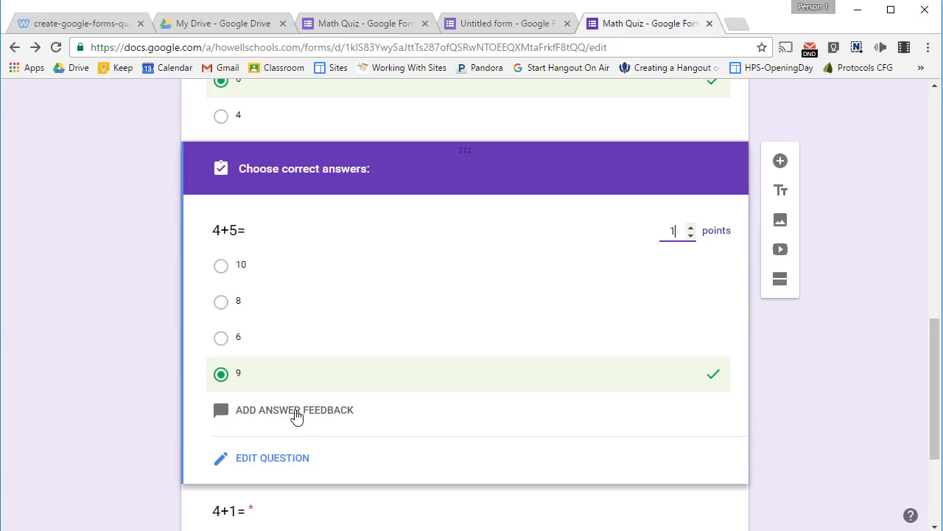
# Step: Set the answer key of question 4+1= to 5 as the correct answer, worth 1 point
pyautogui.scroll(-3, 302, 409)
pyautogui.click(302, 370)
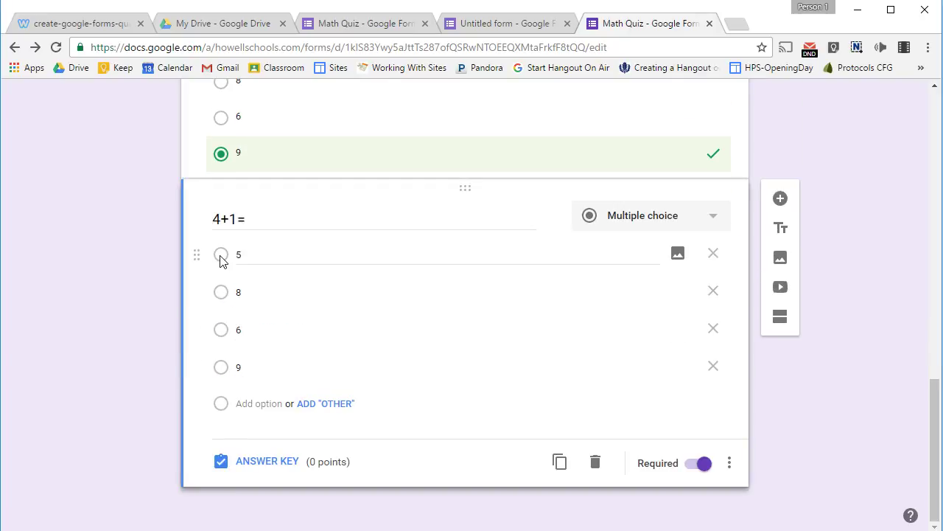
pyautogui.click(263, 464)
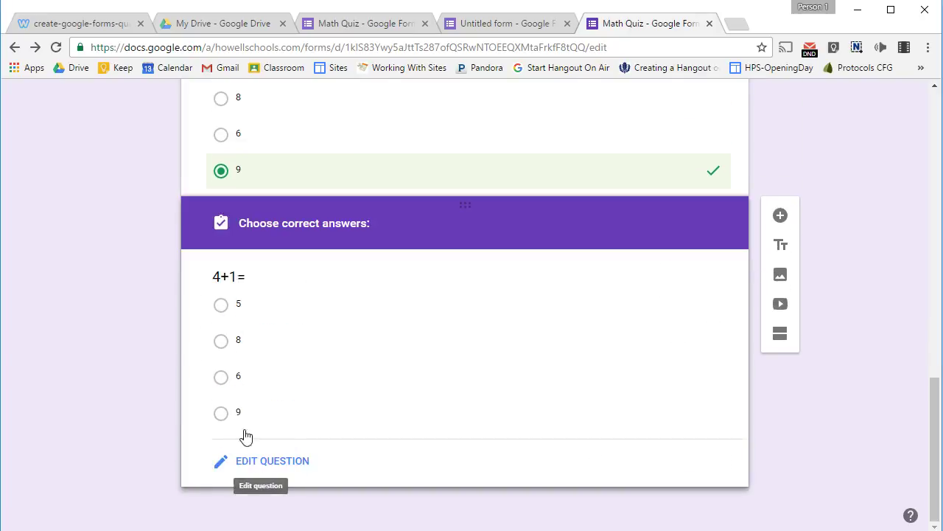
pyautogui.click(221, 320)
pyautogui.click(690, 281)
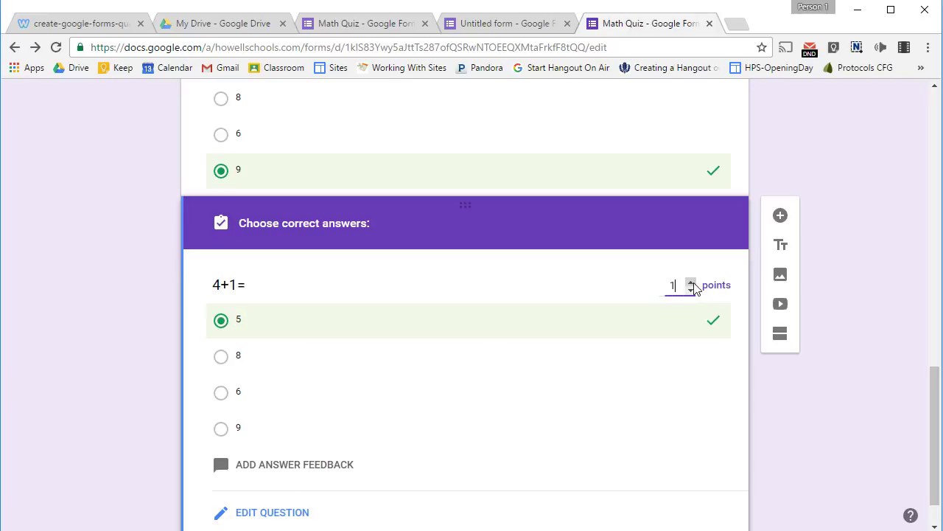
# Step: Switch to the incognito window with the respondent view of Math Quiz and enter the student's full name
pyautogui.scroll(-1, 609, 422)
pyautogui.scroll(9, 609, 422)
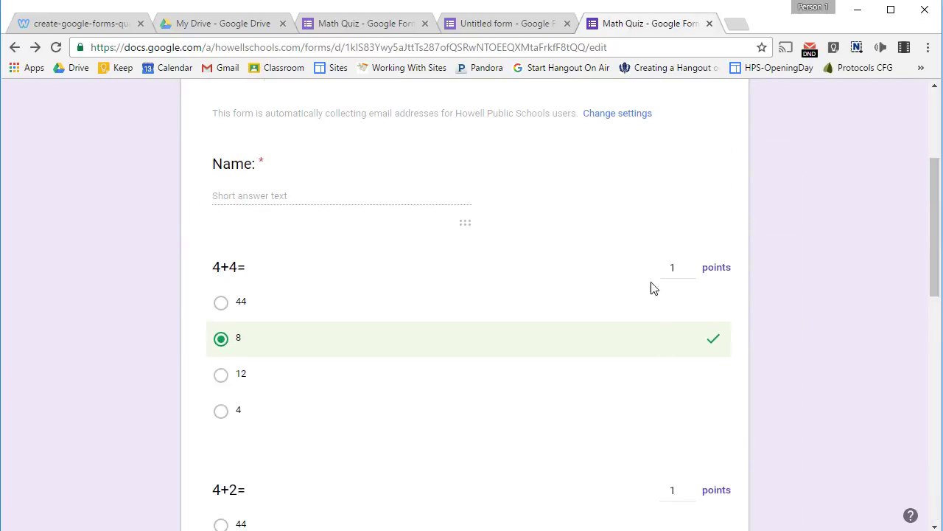
pyautogui.scroll(3, 133, 331)
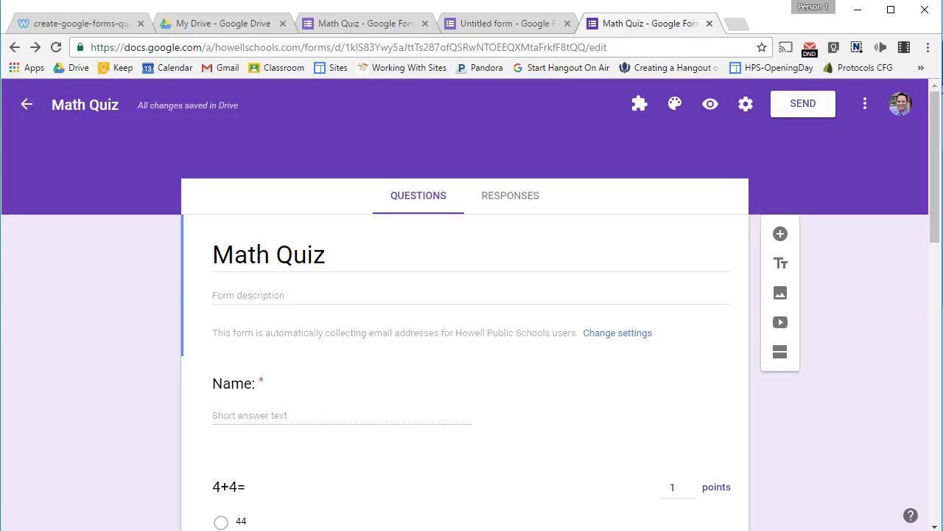
pyautogui.moveTo(418, 530)
pyautogui.click(626, 508)
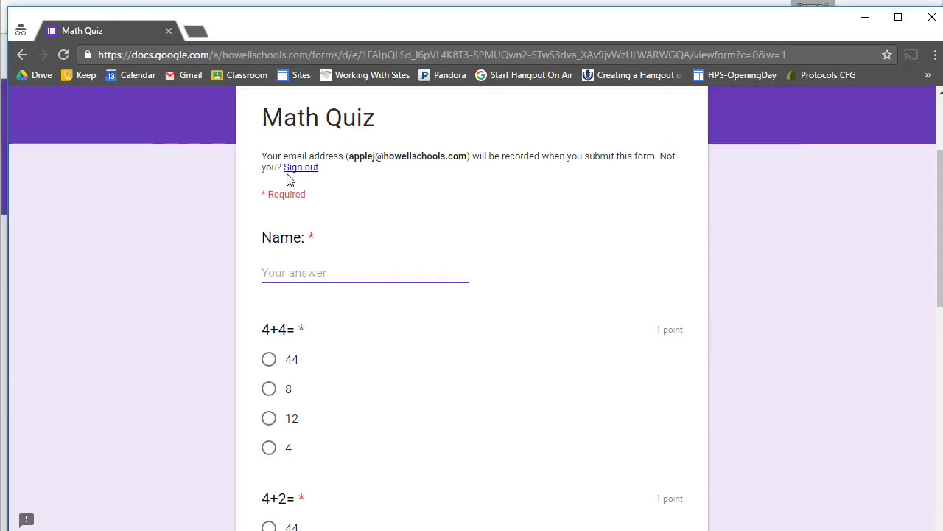
pyautogui.write('John')
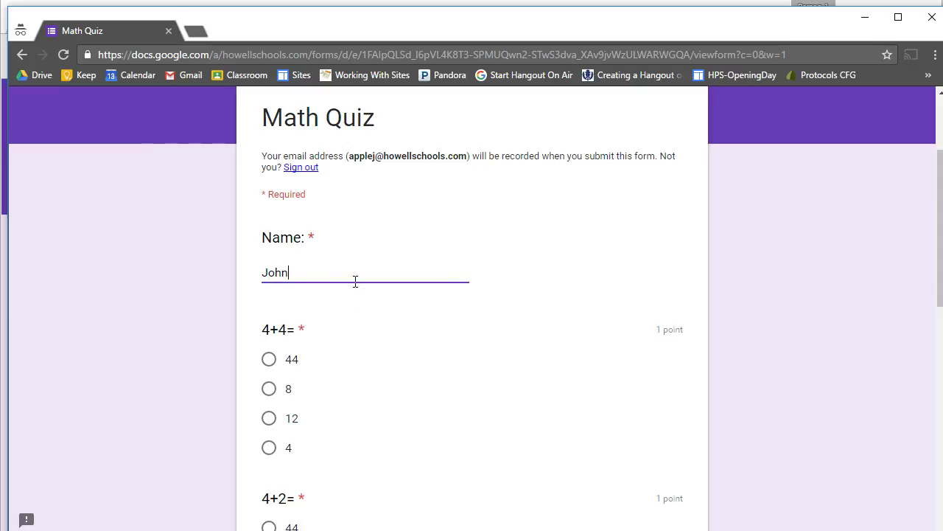
pyautogui.write(' Applessed')
pyautogui.press('Delete')
pyautogui.write('e')
# Step: Answer question 4+4= with 8 and question 4+2= with 8 in the student's quiz form
pyautogui.scroll(-1, 372, 376)
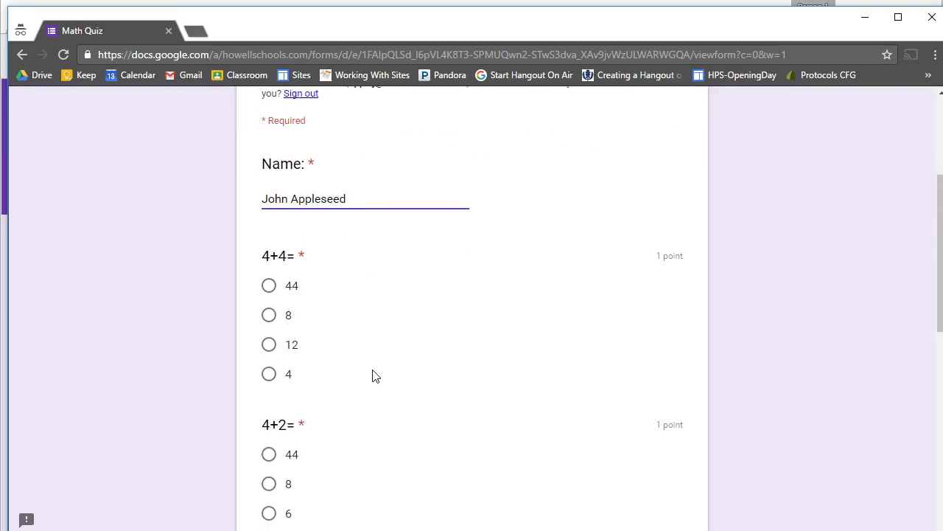
pyautogui.scroll(-1, 299, 264)
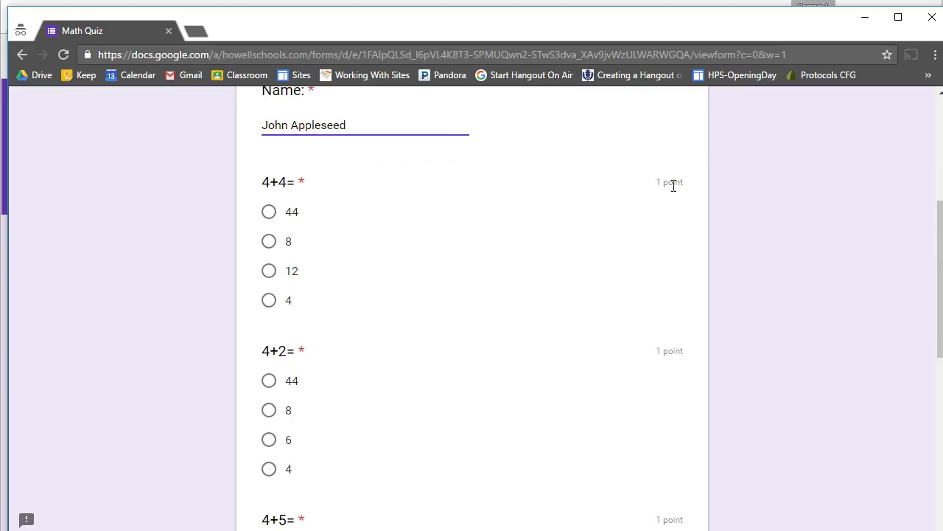
pyautogui.scroll(1, 453, 301)
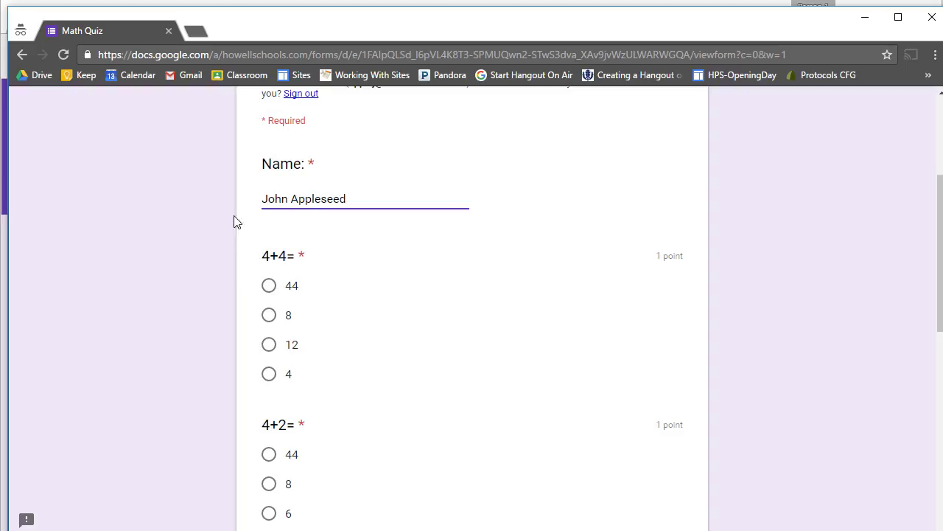
pyautogui.click(269, 315)
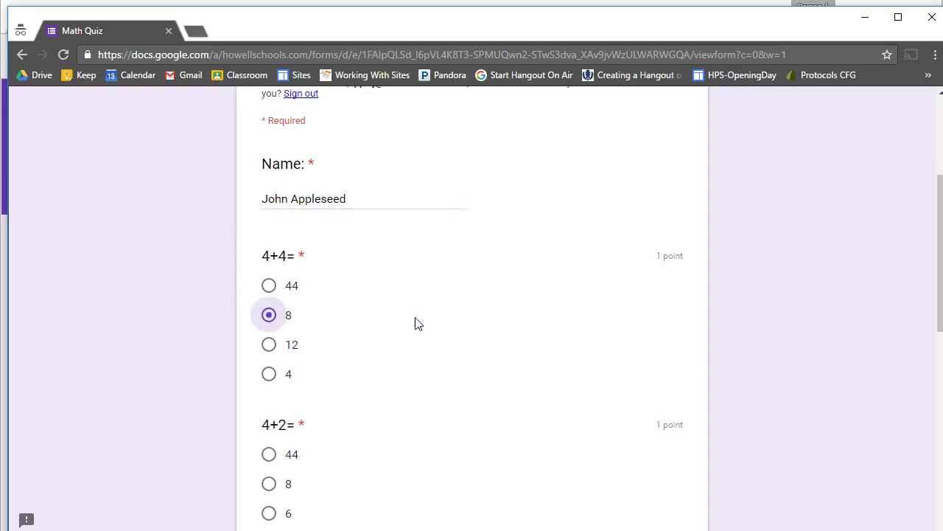
pyautogui.scroll(-2, 472, 331)
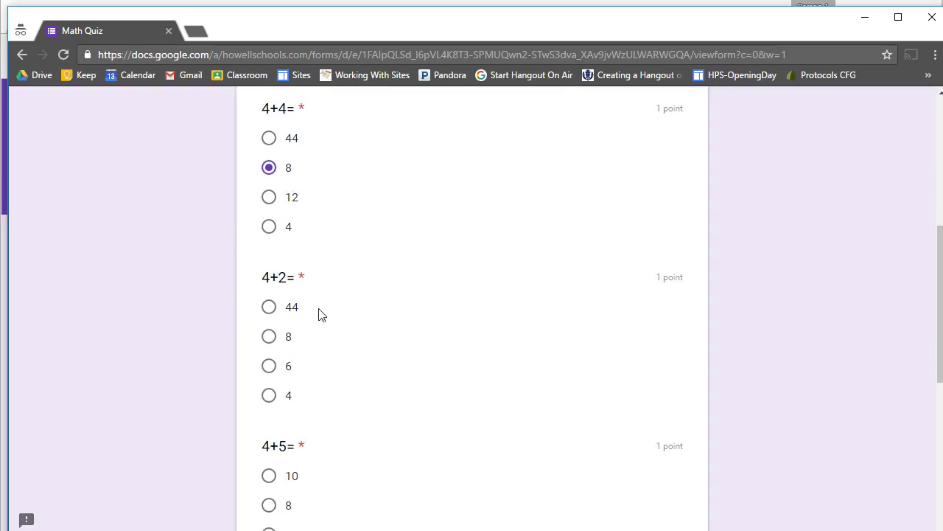
pyautogui.click(269, 336)
# Step: Answer question 4+5= with 9 and question 4+1= with 5, and submit the quiz
pyautogui.scroll(-2, 309, 443)
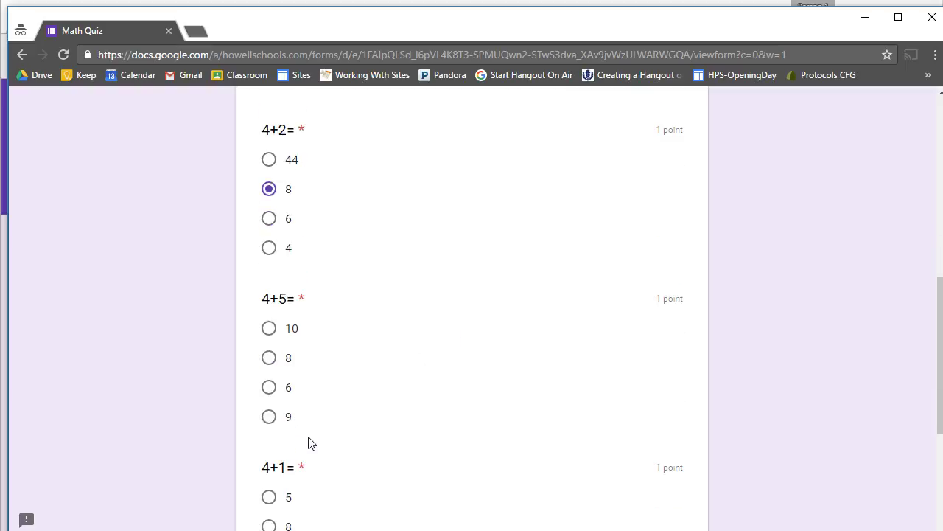
pyautogui.click(269, 417)
pyautogui.scroll(-3, 484, 359)
pyautogui.click(269, 276)
pyautogui.click(296, 431)
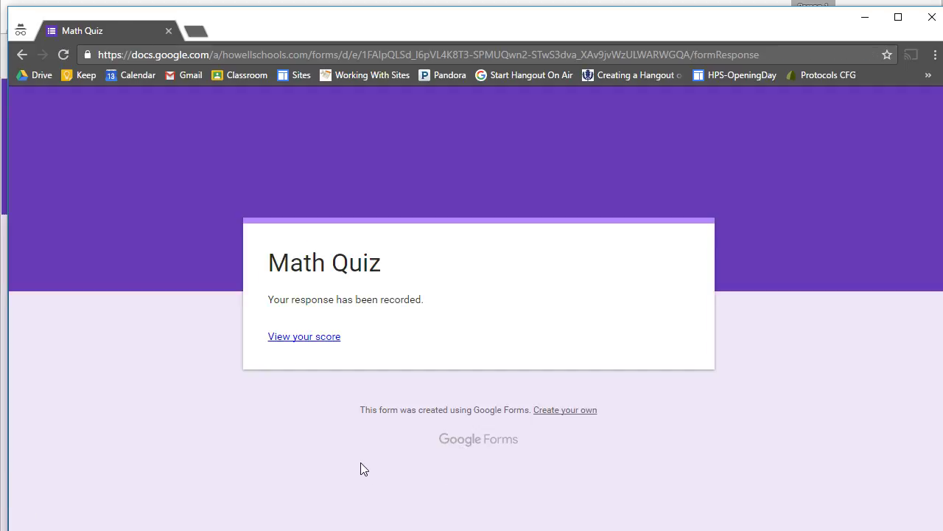
# Step: Open the score of the submitted quiz and examine the total points, the marking of each answer and the correct answer given for 4+2=
pyautogui.click(325, 338)
pyautogui.scroll(-2, 398, 359)
pyautogui.scroll(1, 472, 332)
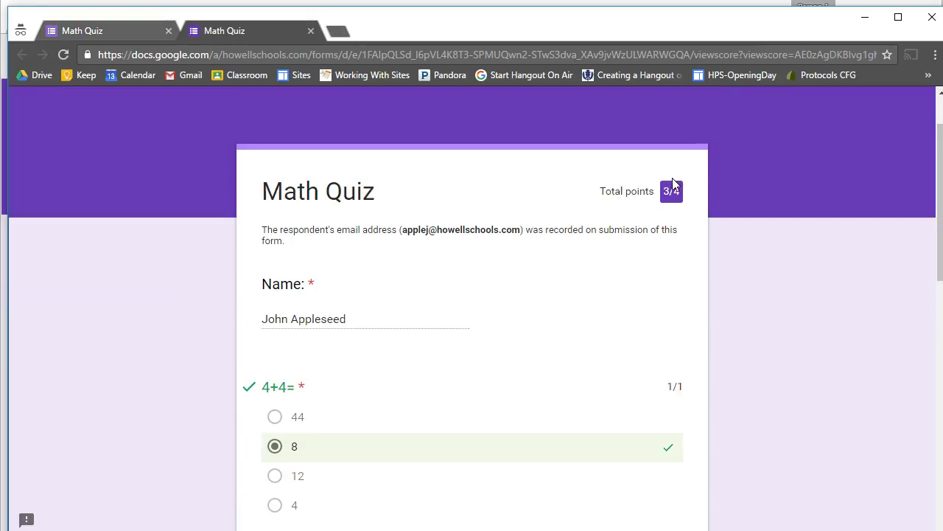
pyautogui.scroll(-5, 649, 230)
pyautogui.scroll(1, 648, 225)
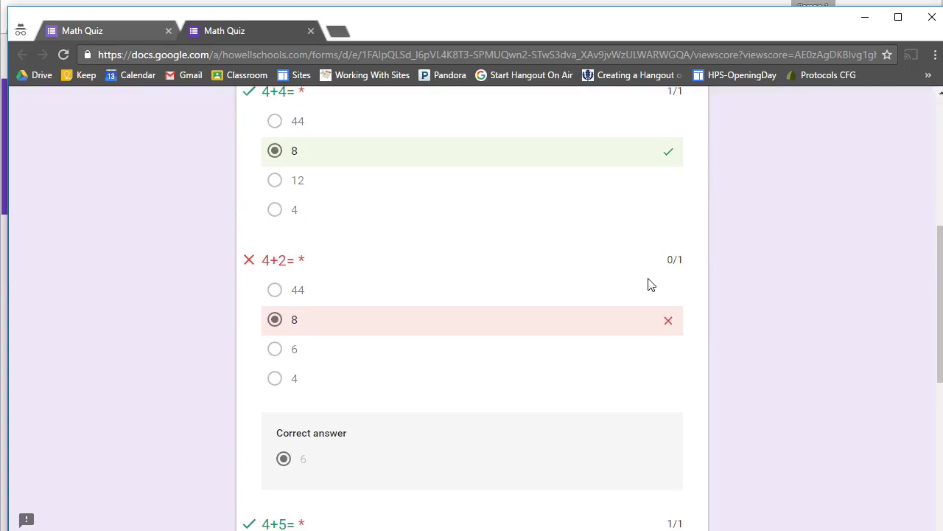
pyautogui.scroll(-6, 648, 280)
pyautogui.scroll(9, 649, 278)
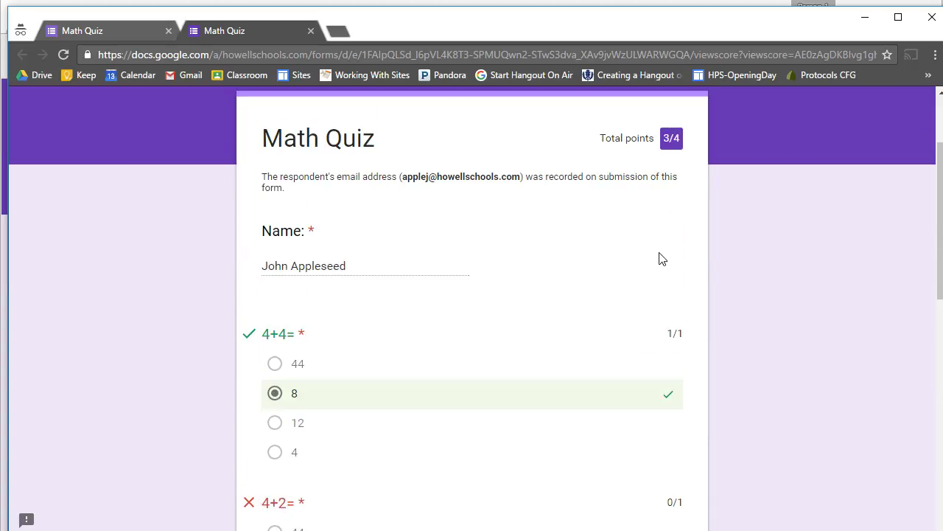
pyautogui.scroll(-3, 450, 302)
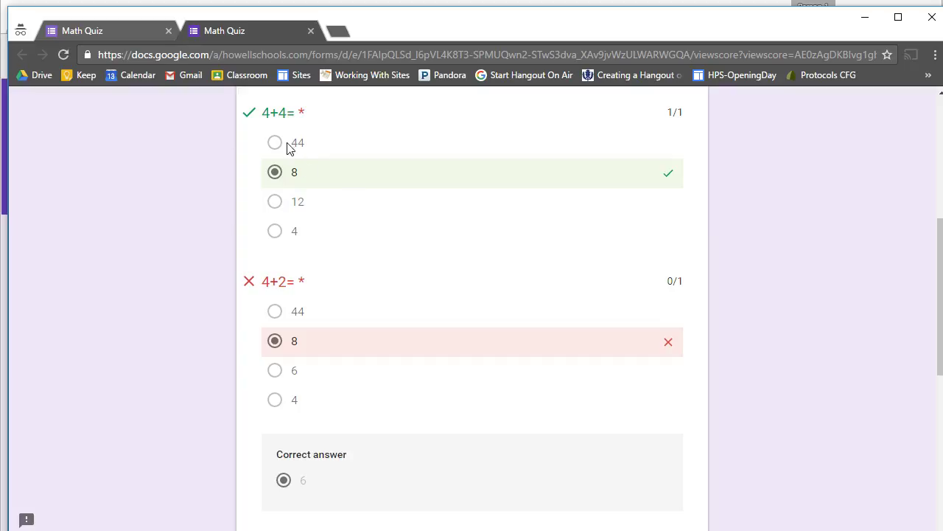
pyautogui.scroll(-2, 301, 267)
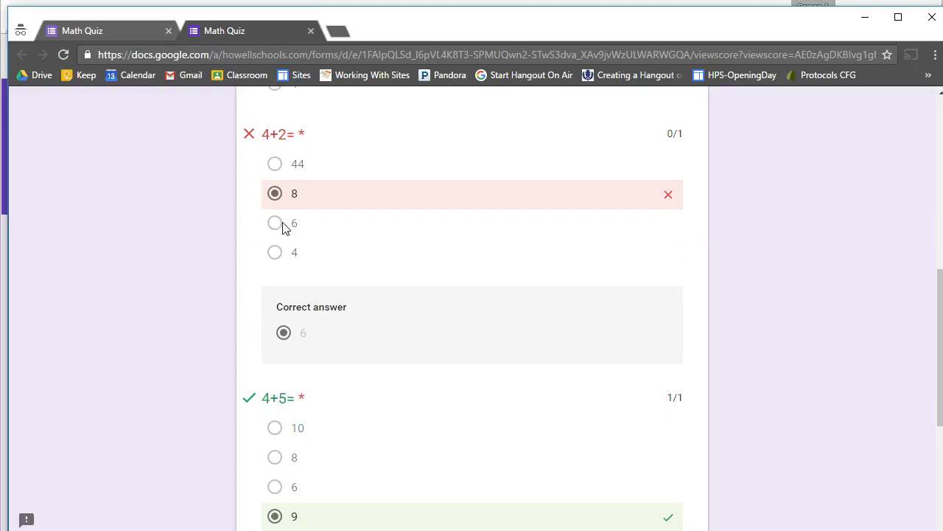
pyautogui.scroll(-1, 349, 300)
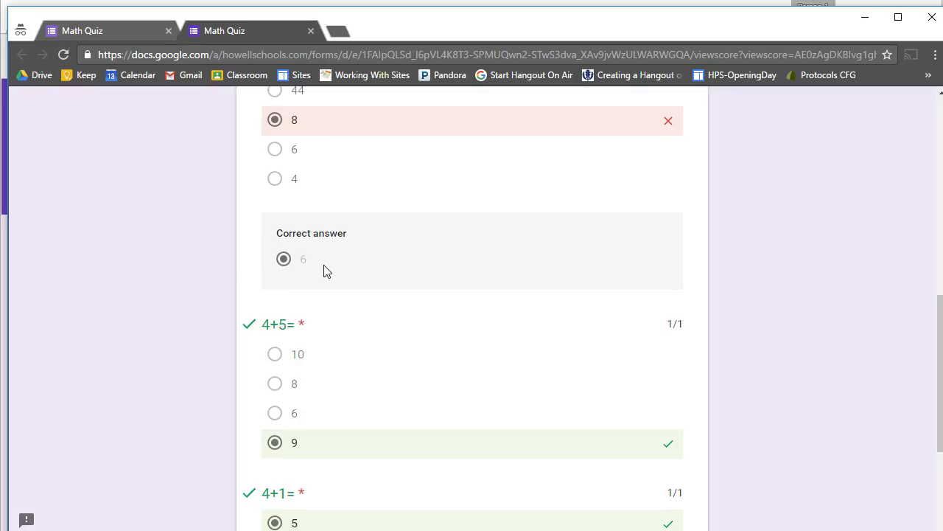
pyautogui.scroll(-2, 332, 261)
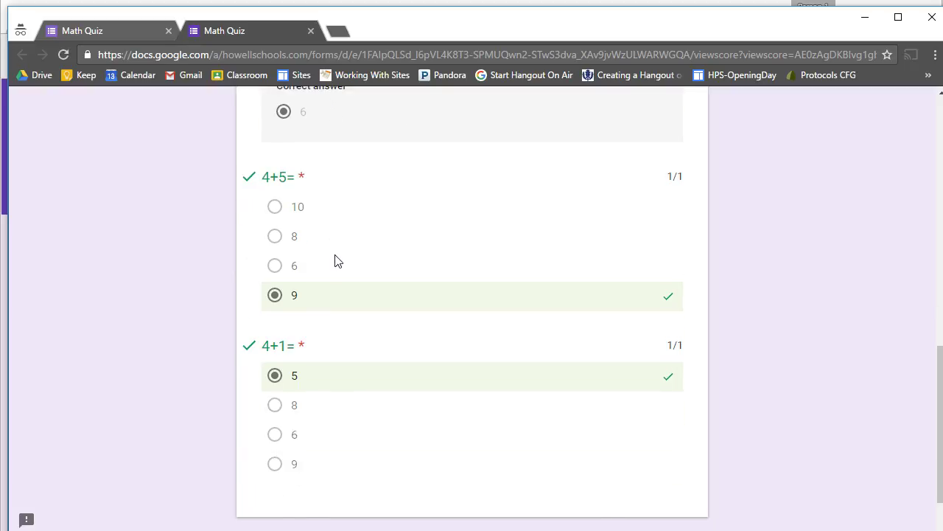
pyautogui.scroll(15, 347, 270)
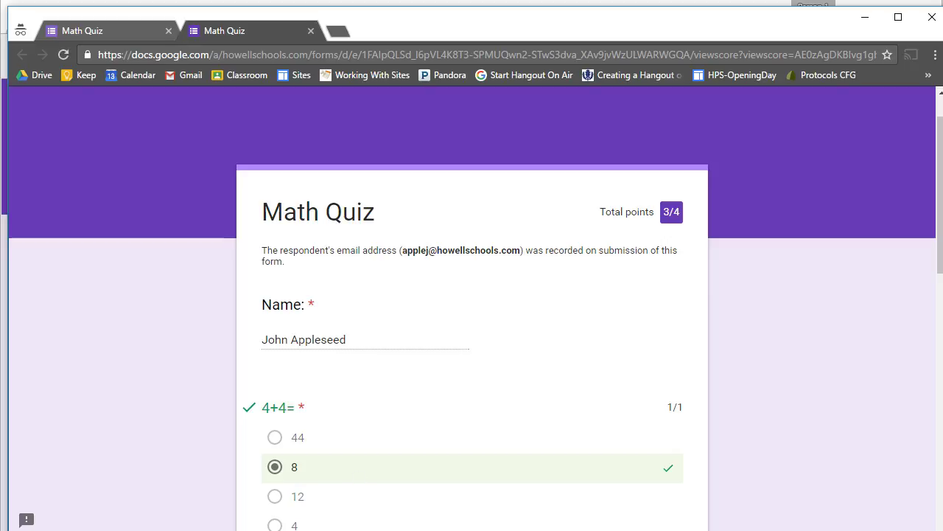
# Step: Switch to the Math Quiz editor window and copy the form's shortened link from the send options
pyautogui.click(448, 505)
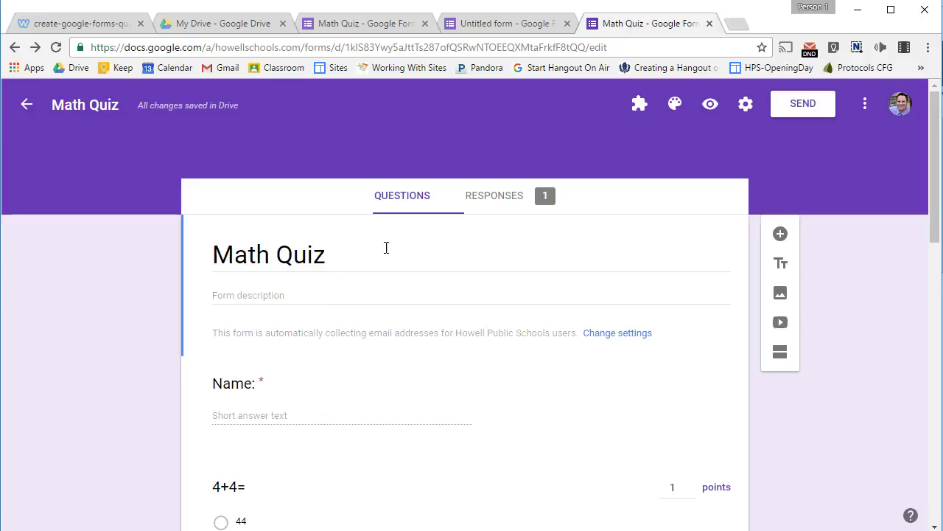
pyautogui.click(811, 107)
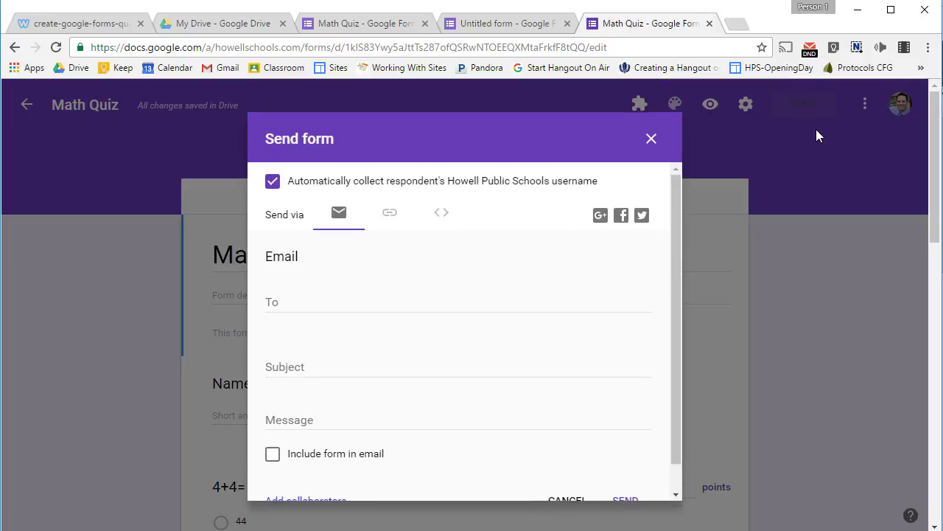
pyautogui.click(391, 223)
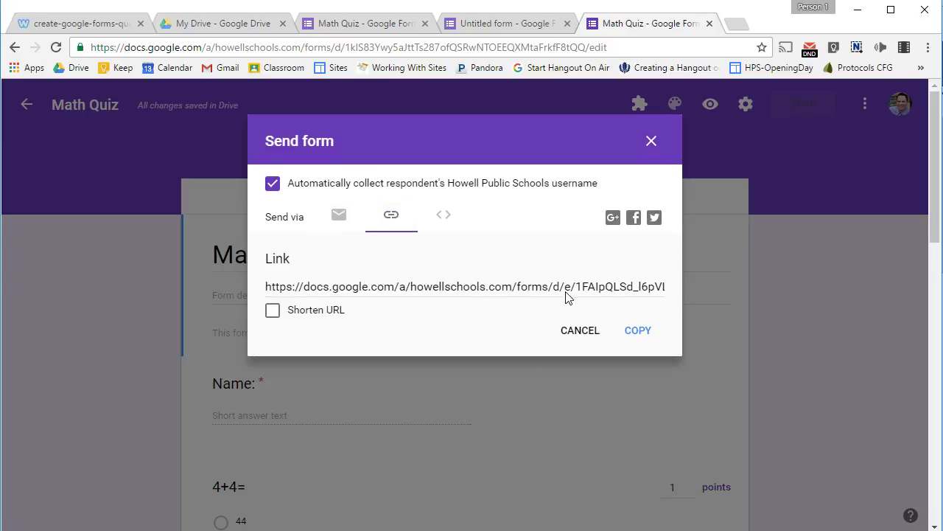
pyautogui.click(272, 313)
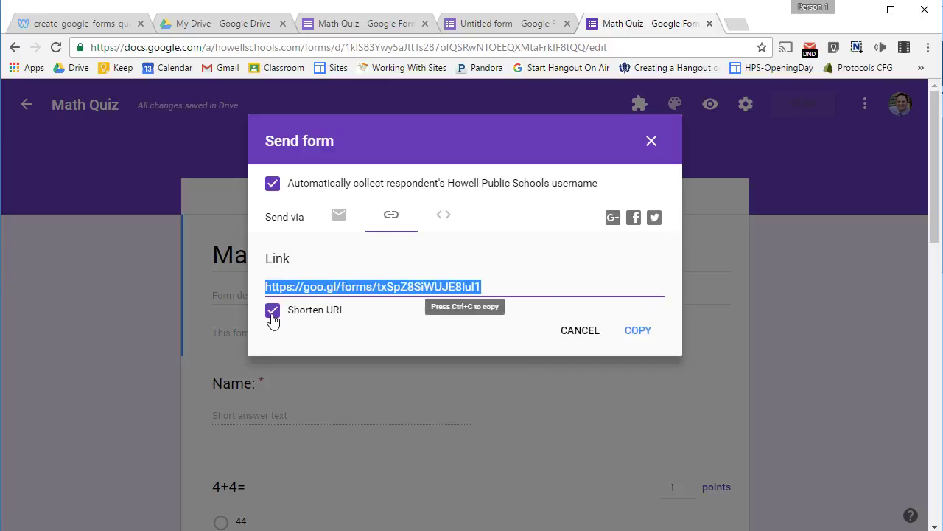
pyautogui.click(641, 339)
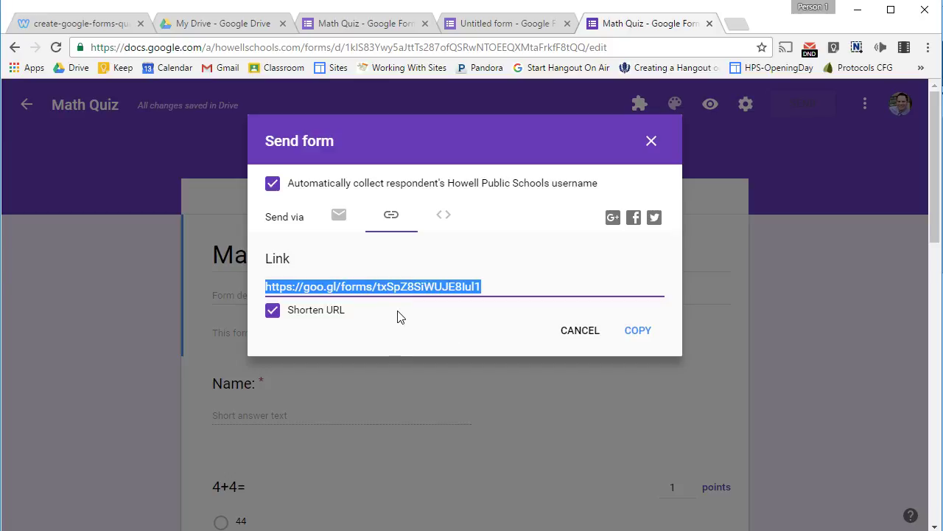
pyautogui.click(571, 334)
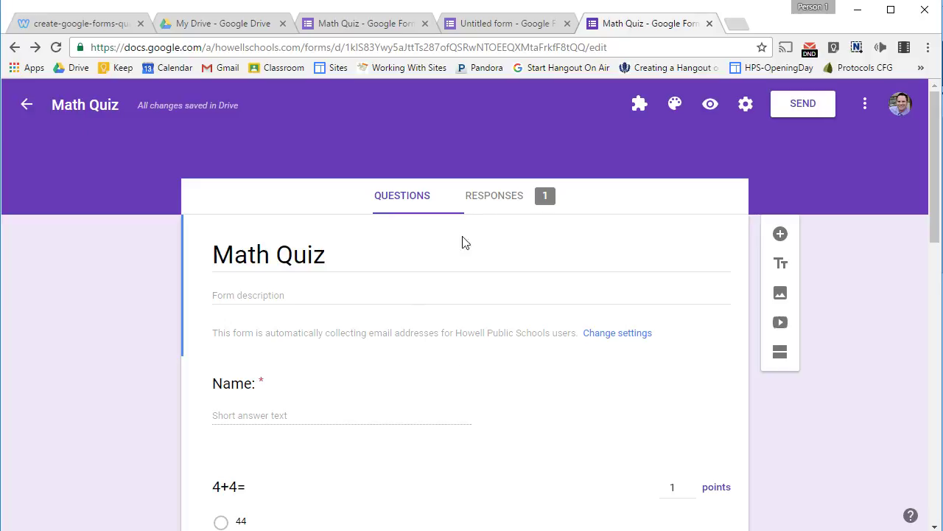
# Step: Open the quiz's responses and review the individual submission with its per-question marking and score release status
pyautogui.click(506, 199)
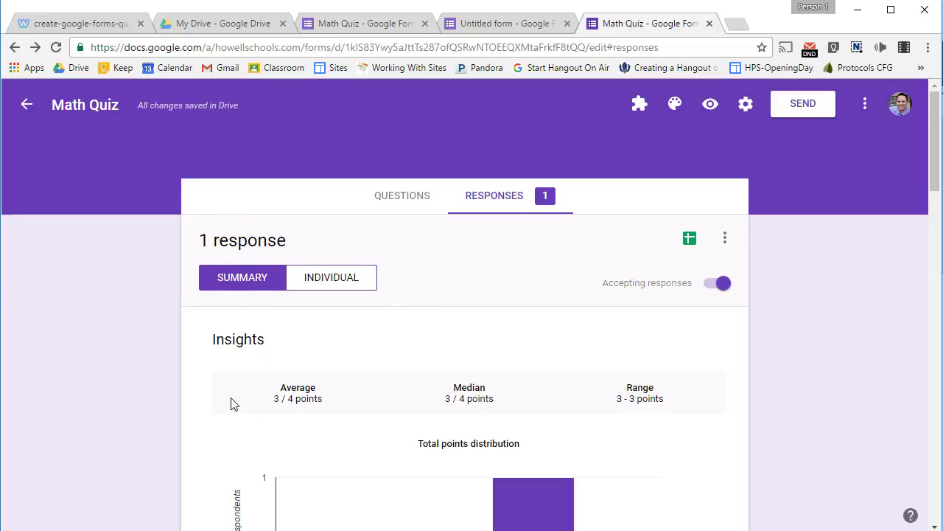
pyautogui.click(354, 283)
pyautogui.scroll(-10, 444, 418)
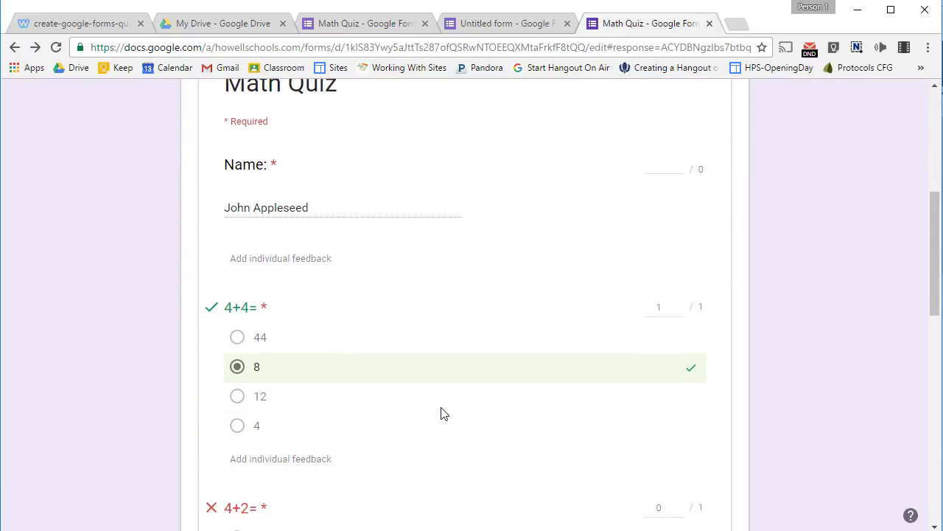
pyautogui.scroll(2, 442, 411)
pyautogui.scroll(8, 442, 411)
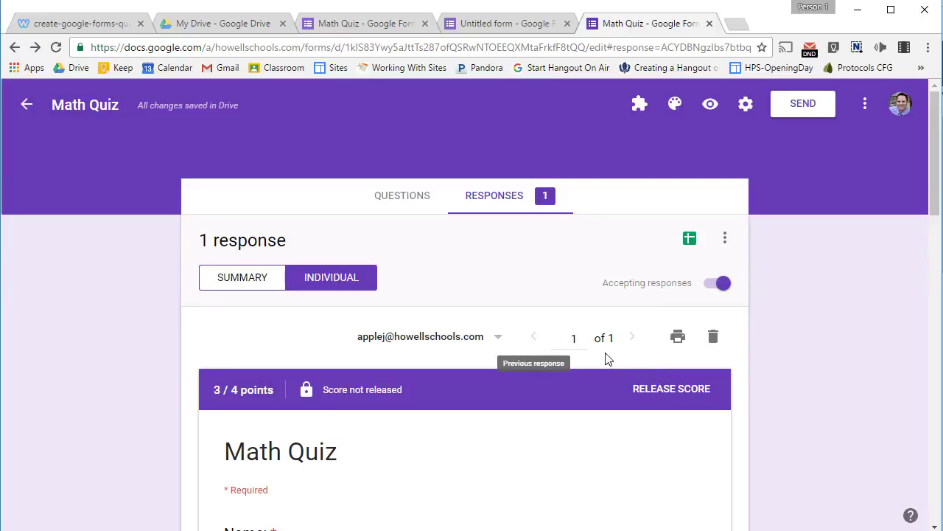
# Step: Review the response summary's points distribution, missed questions, scores and answer charts, and return to the quiz questions
pyautogui.click(256, 281)
pyautogui.scroll(-10, 343, 365)
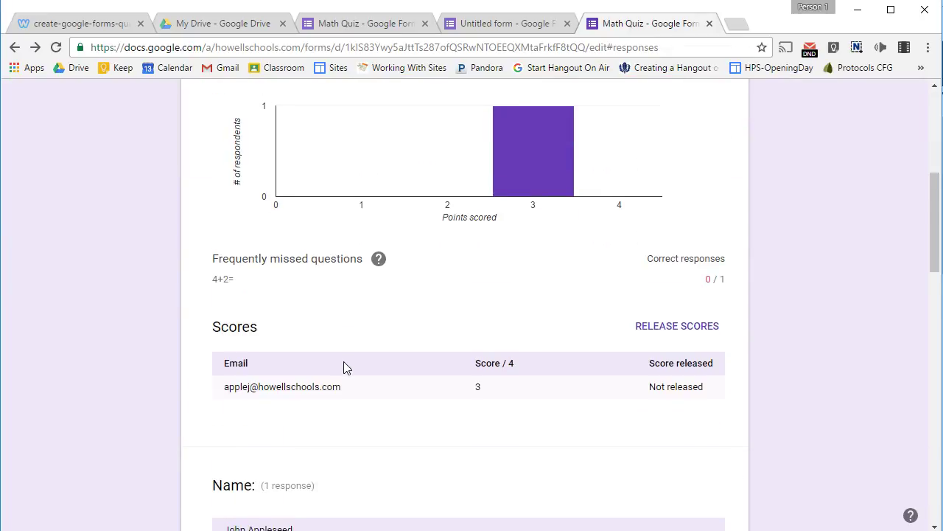
pyautogui.scroll(-8, 316, 366)
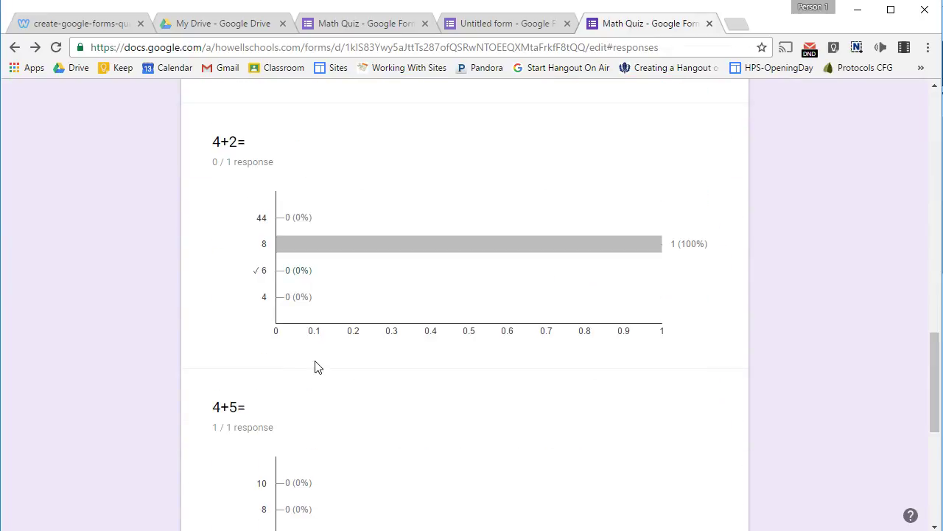
pyautogui.scroll(20, 301, 299)
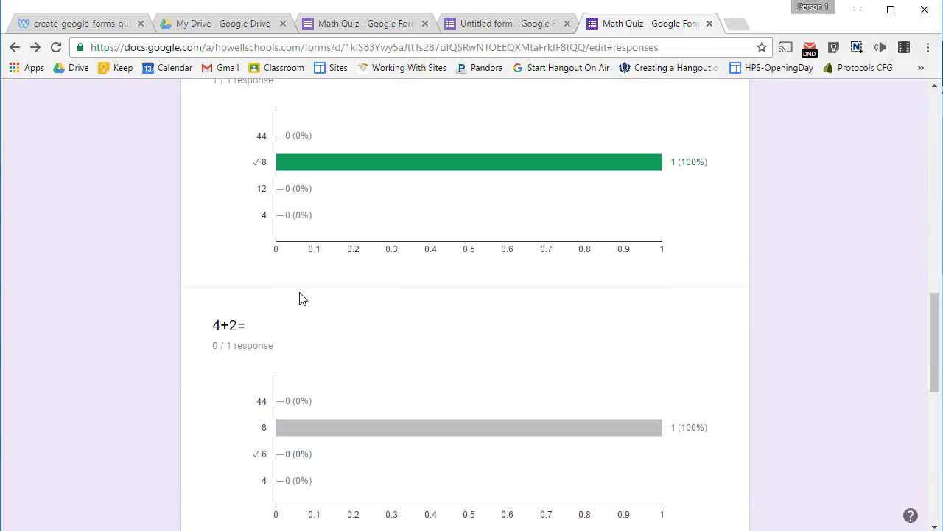
pyautogui.click(398, 201)
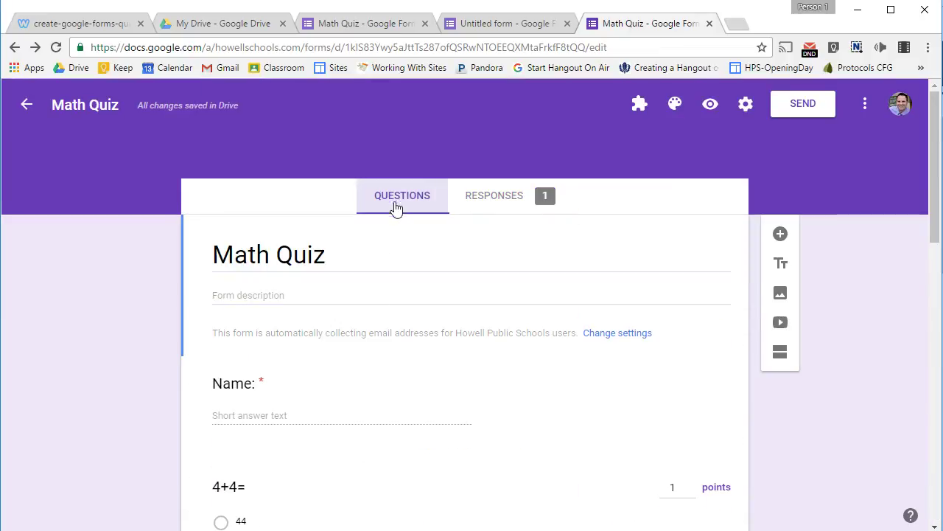